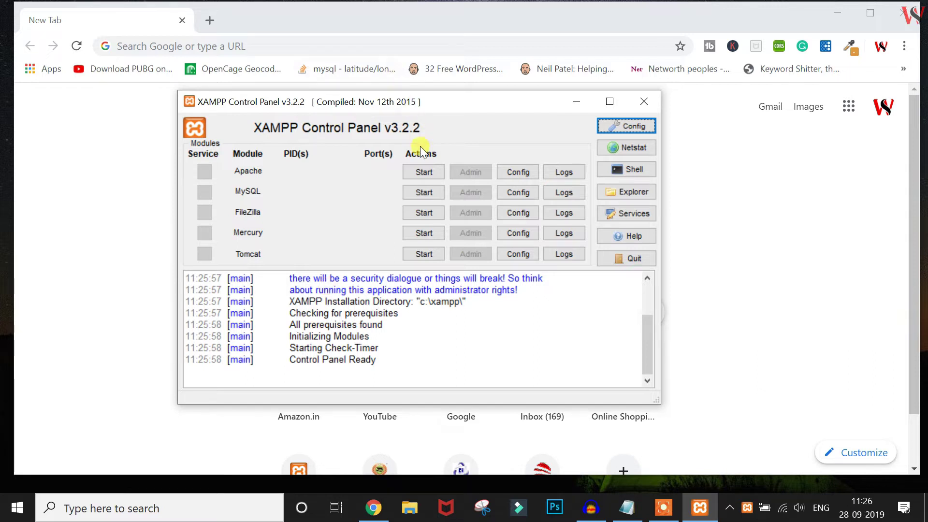
Start Apache and MySQL in XAMPP Control Panel, then return to the browser's new tab
left_click(424, 172)
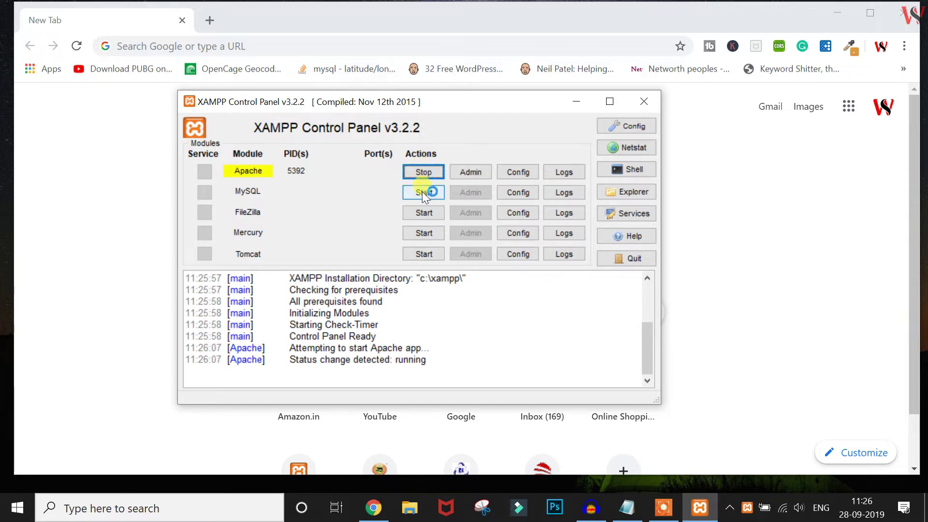
left_click(424, 192)
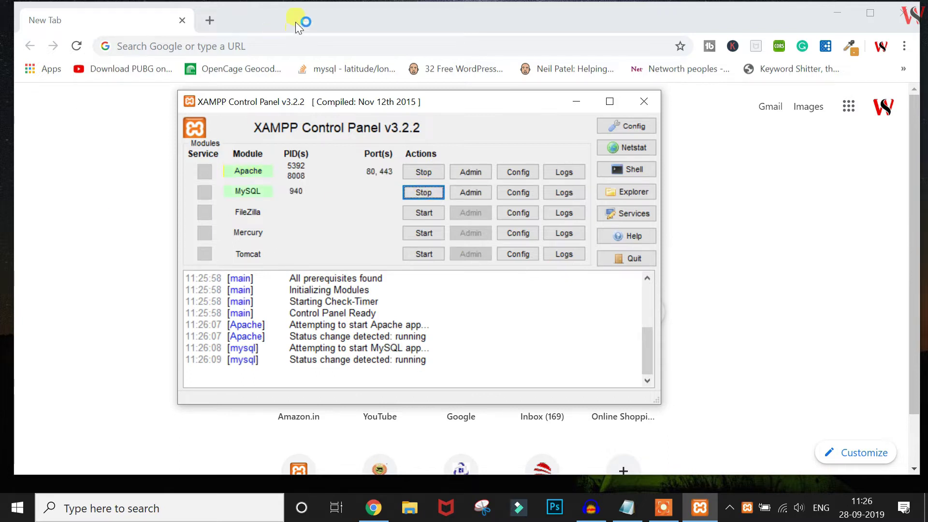
double_click(295, 21)
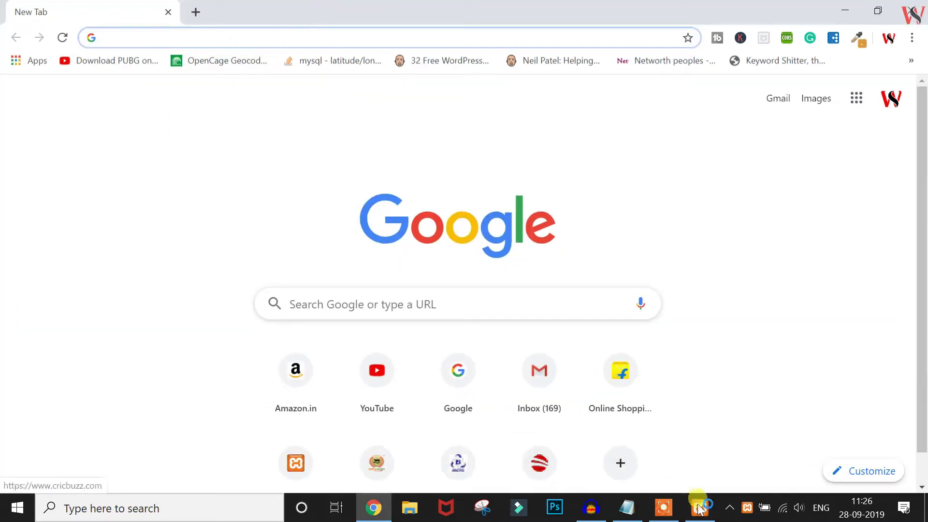
left_click(700, 507)
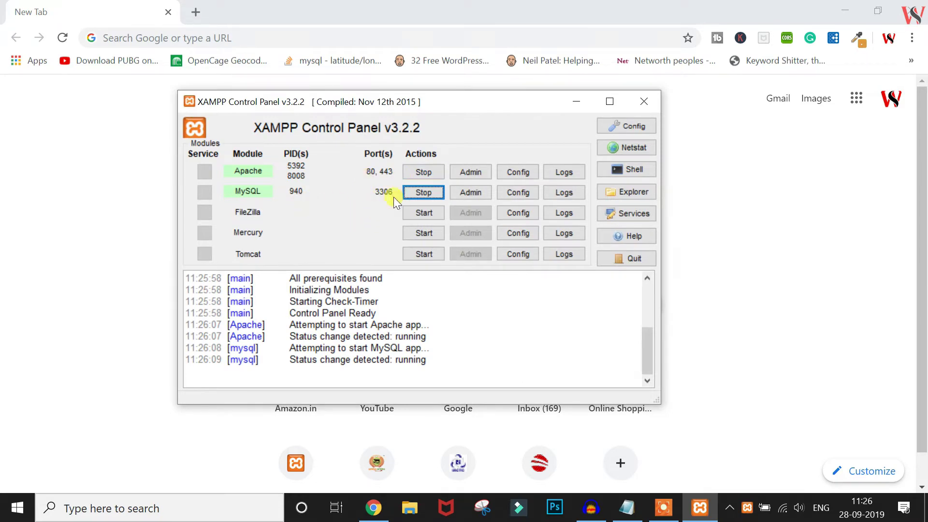
left_click(178, 35)
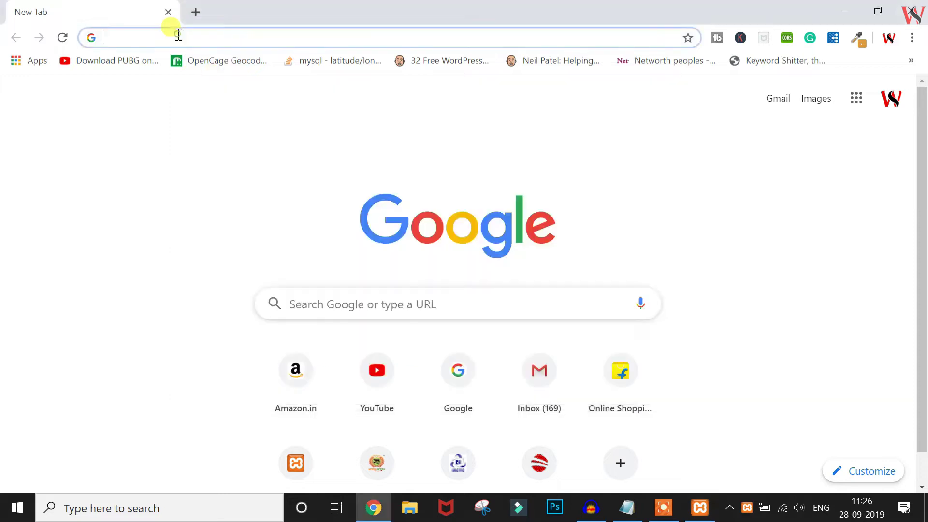
Open localhost/webskilltelugu and then its /wp-admin login page
type("local")
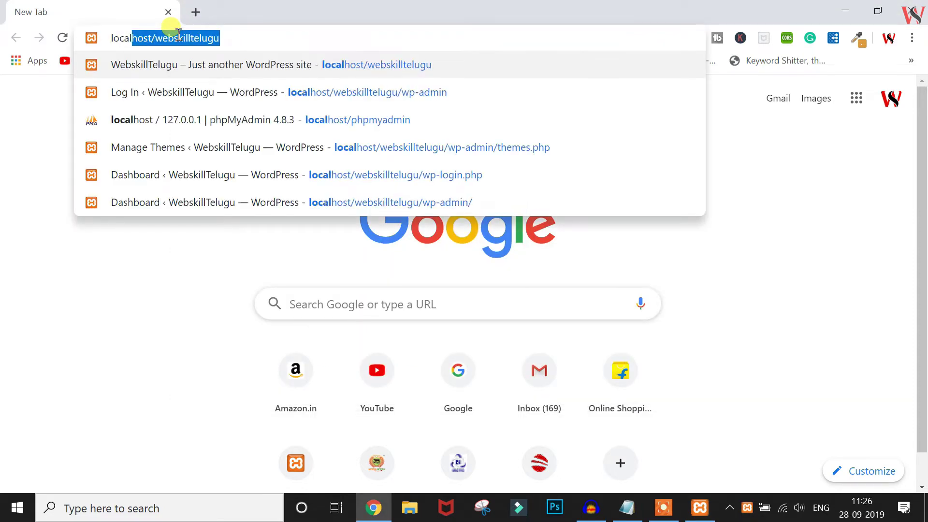
key("Right")
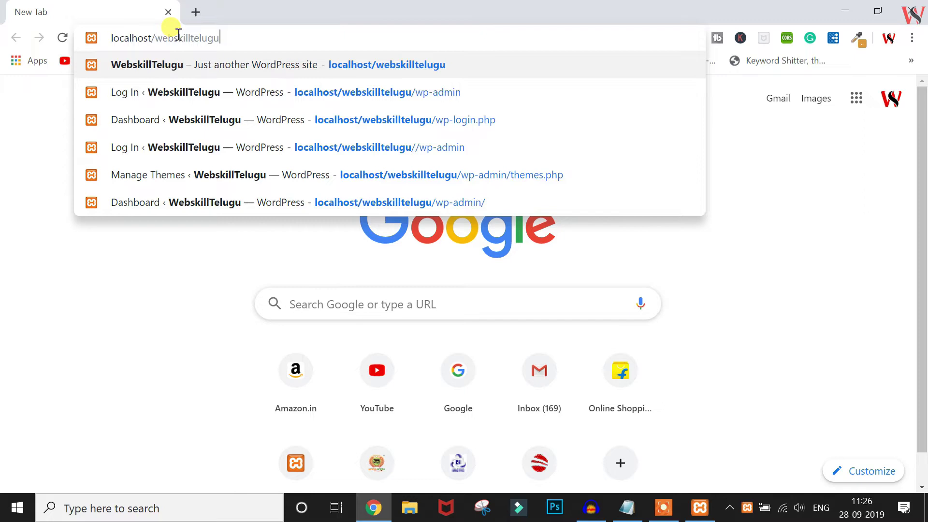
key("Return")
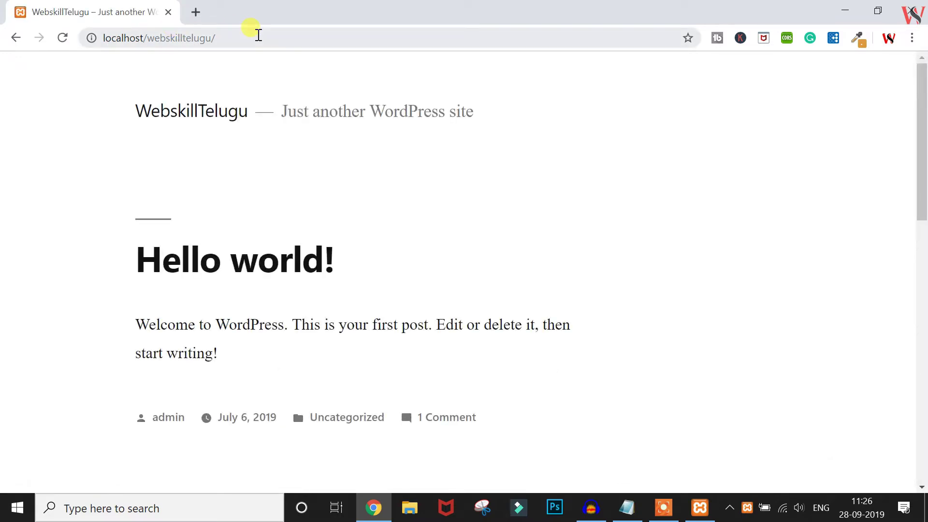
left_click(259, 35)
left_click(259, 35)
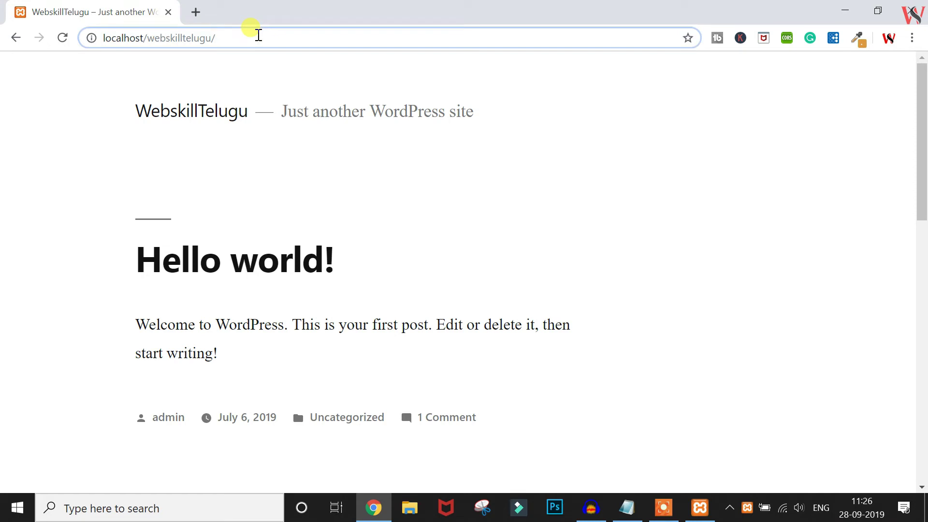
type("wp-adm")
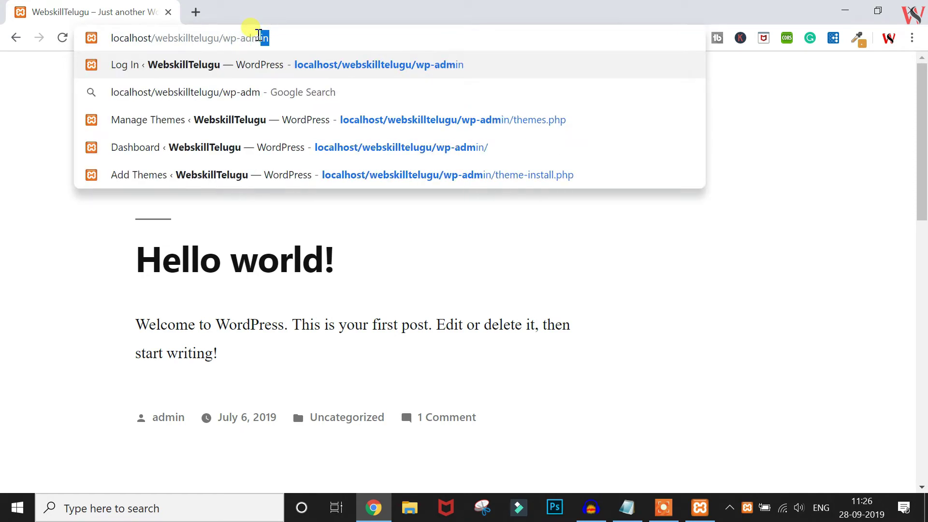
type("in")
key("Return")
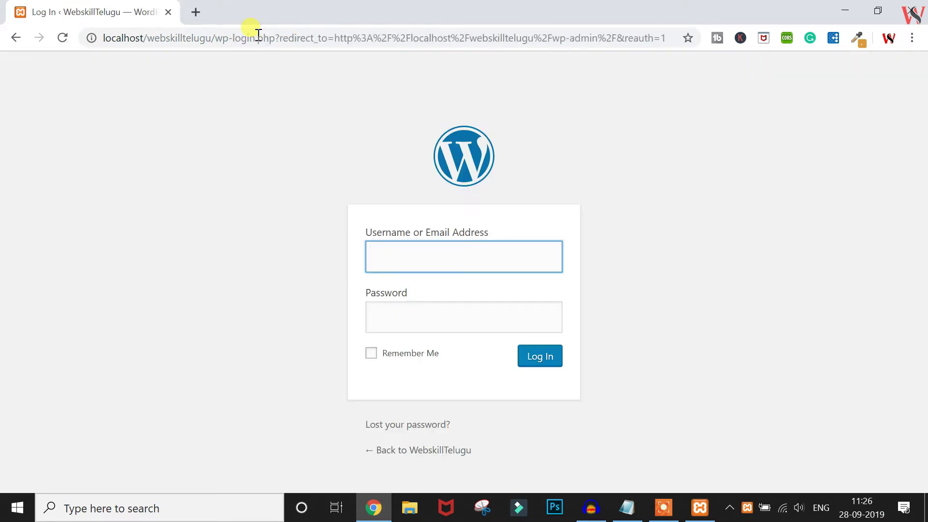
Enter the username and account password and log in to the admin
type("admin")
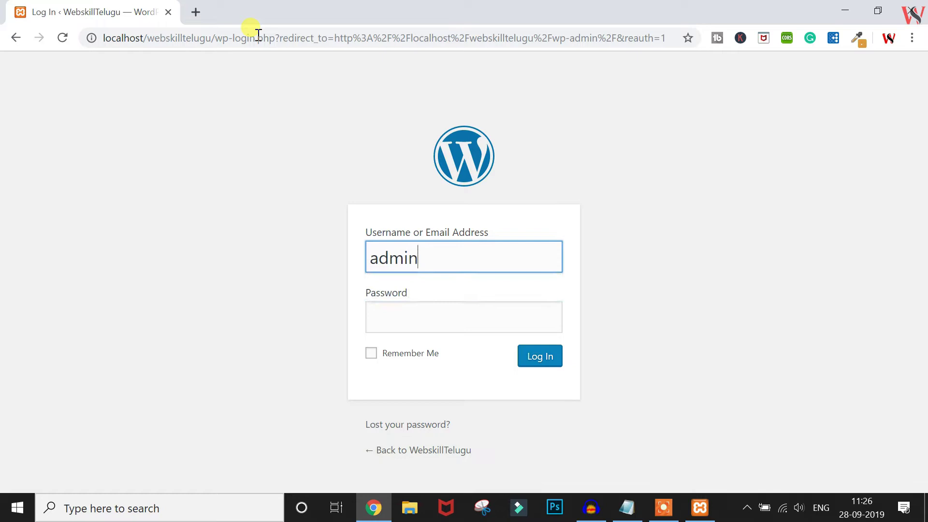
key("Tab")
type("admin")
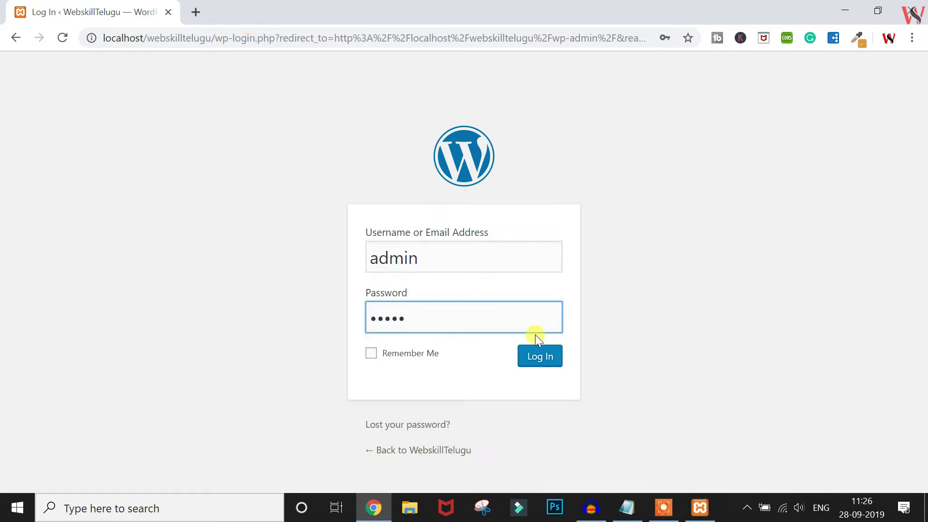
left_click(548, 363)
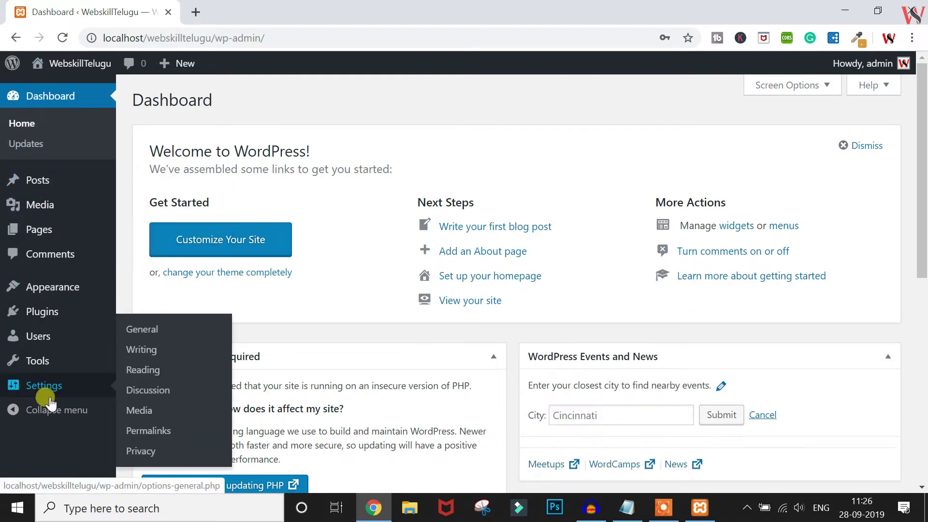
Move PHP Update Required to the right column, with Events and News above it
mouse_move(43, 200)
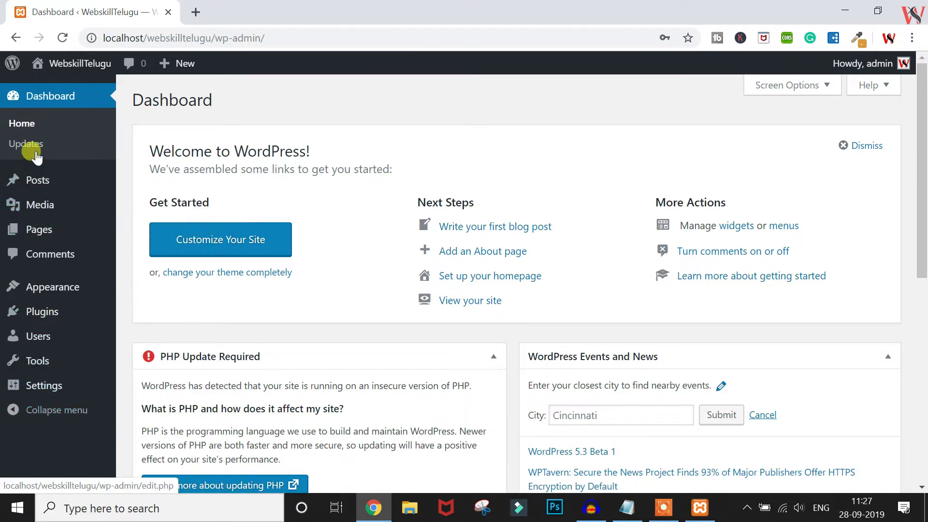
mouse_move(36, 185)
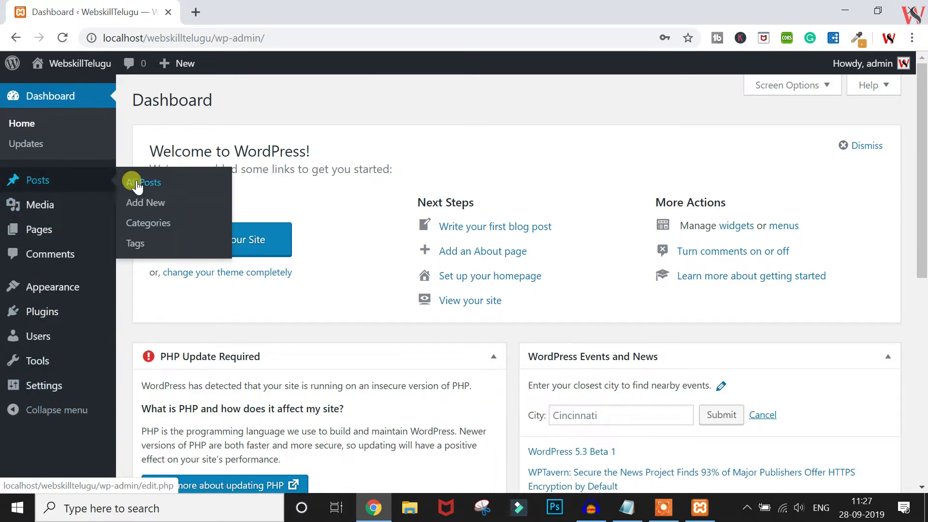
mouse_move(56, 233)
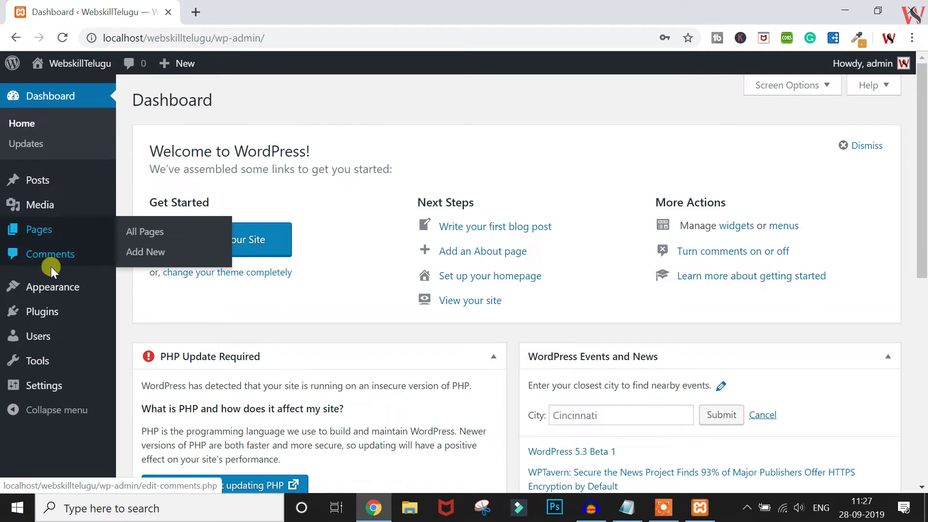
mouse_move(46, 292)
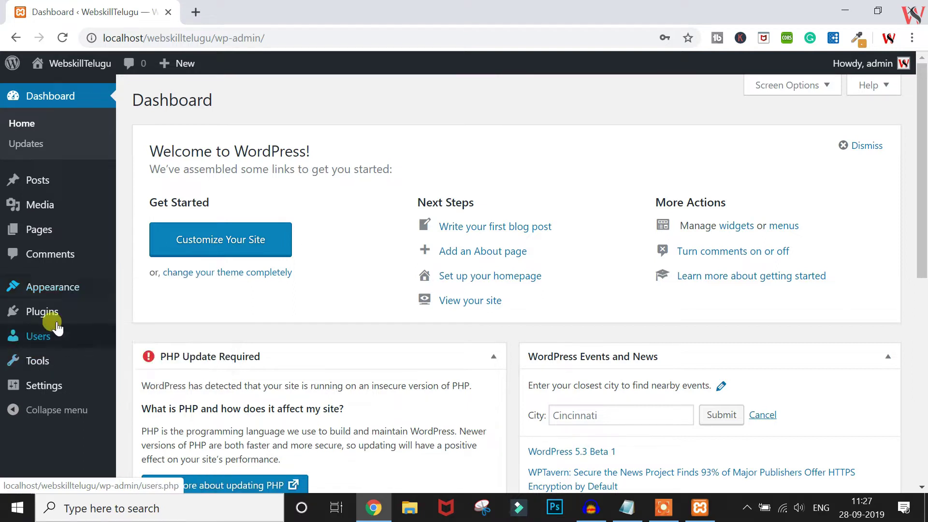
mouse_move(53, 314)
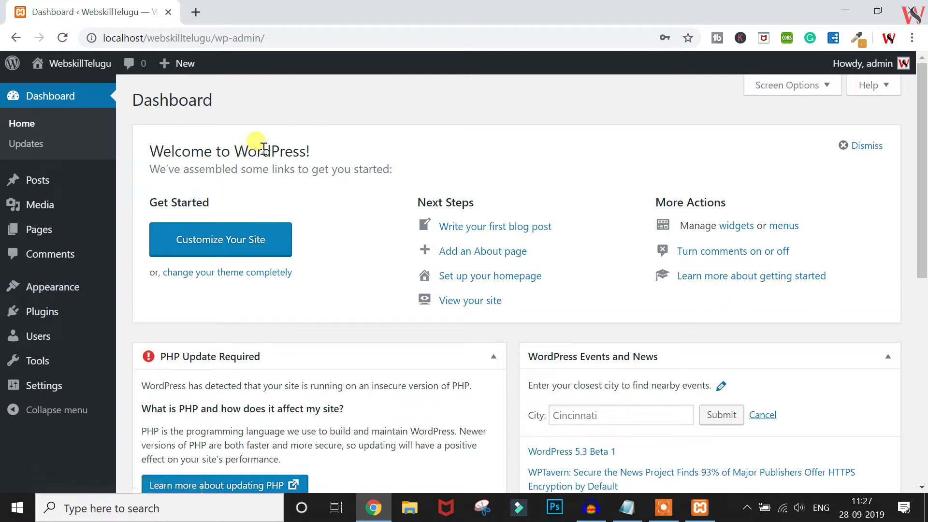
scroll(505, 194, "down", 5)
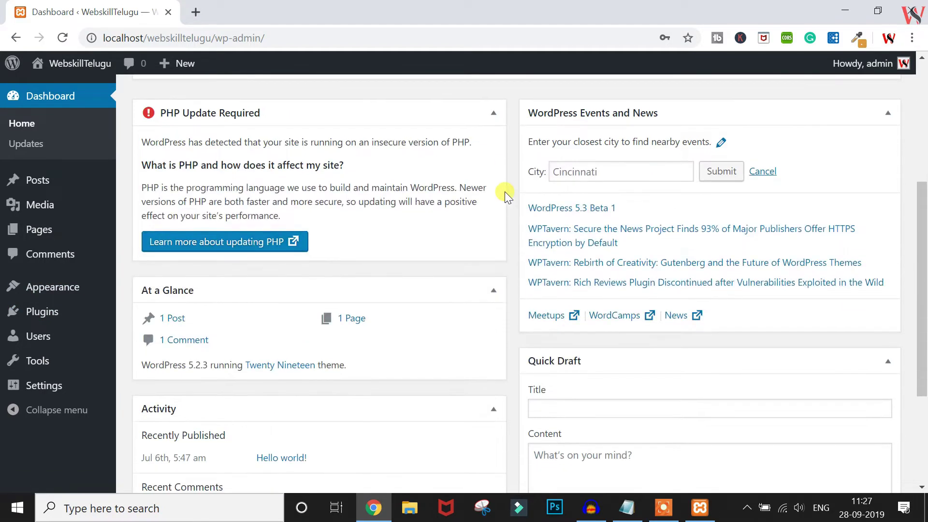
scroll(506, 193, "up", 5)
scroll(505, 191, "down", 4)
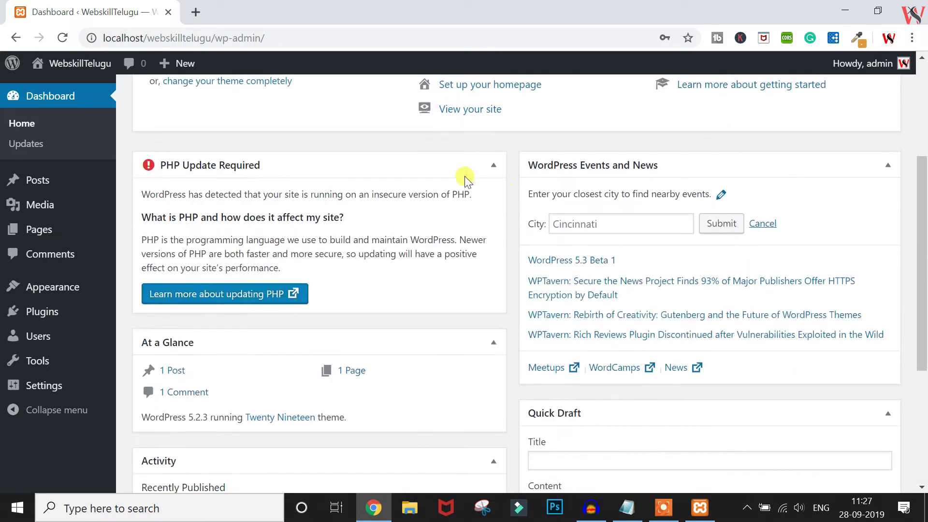
left_click_drag(391, 162, 747, 165)
left_click_drag(621, 339, 612, 150)
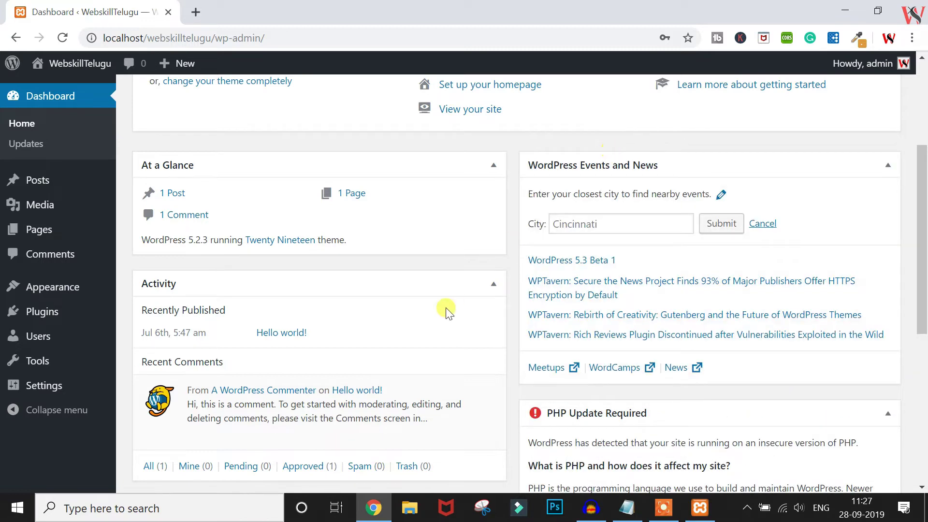
Move the Quick Draft box into the left column and return to the Dashboard home
scroll(446, 310, "down", 5)
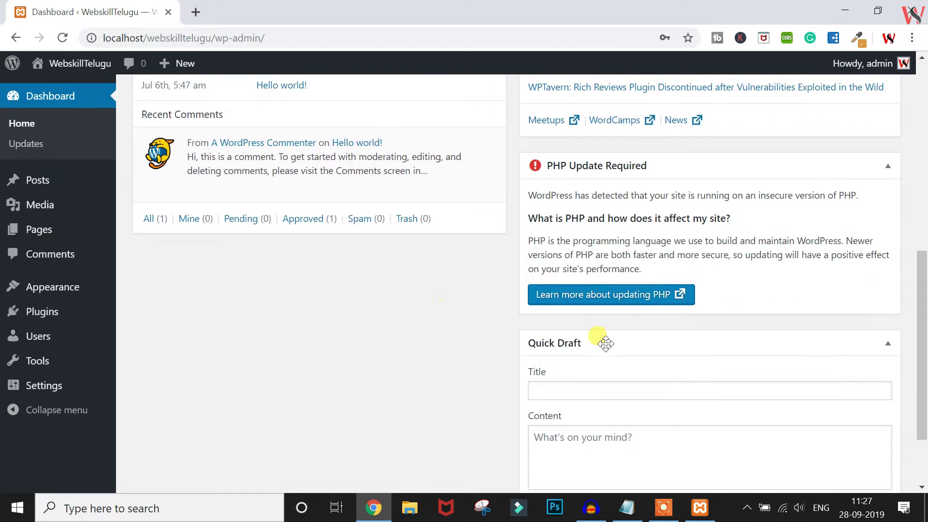
left_click_drag(608, 340, 222, 255)
scroll(528, 183, "up", 3)
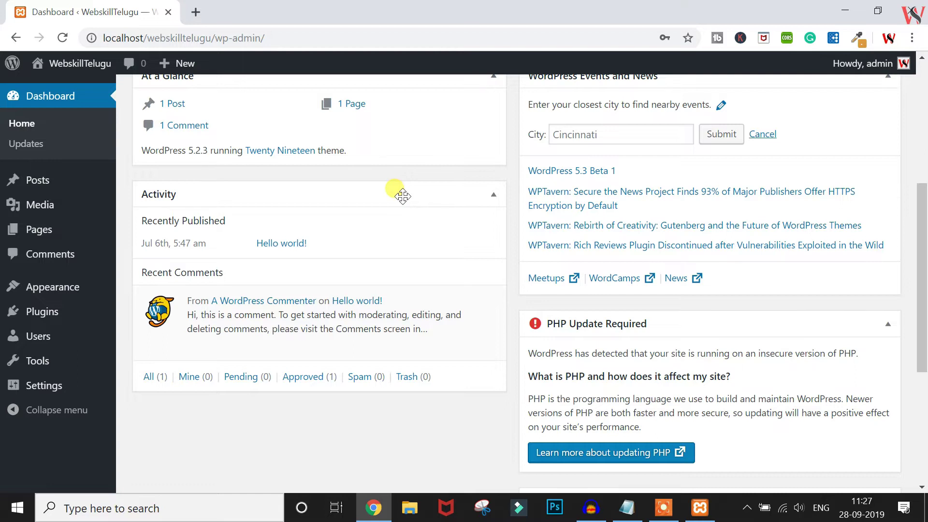
scroll(402, 196, "up", 2)
scroll(403, 195, "up", 3)
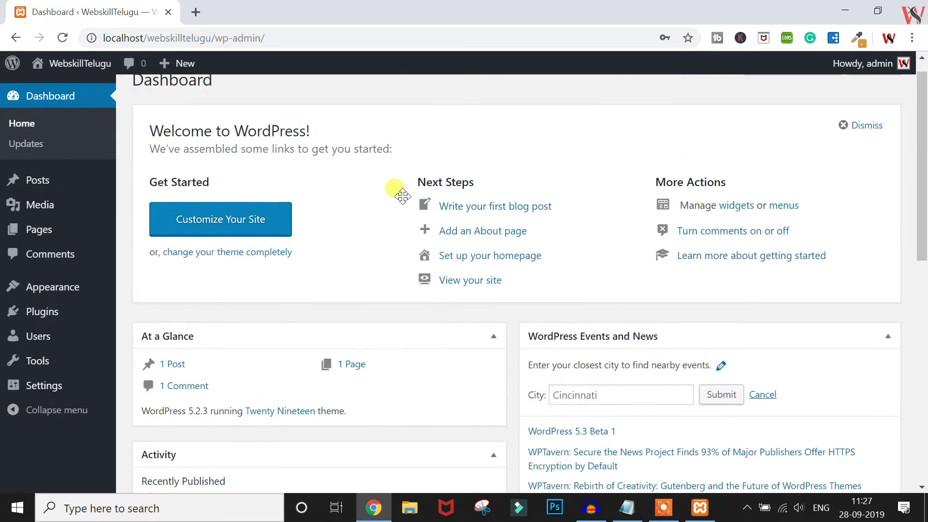
left_click(24, 127)
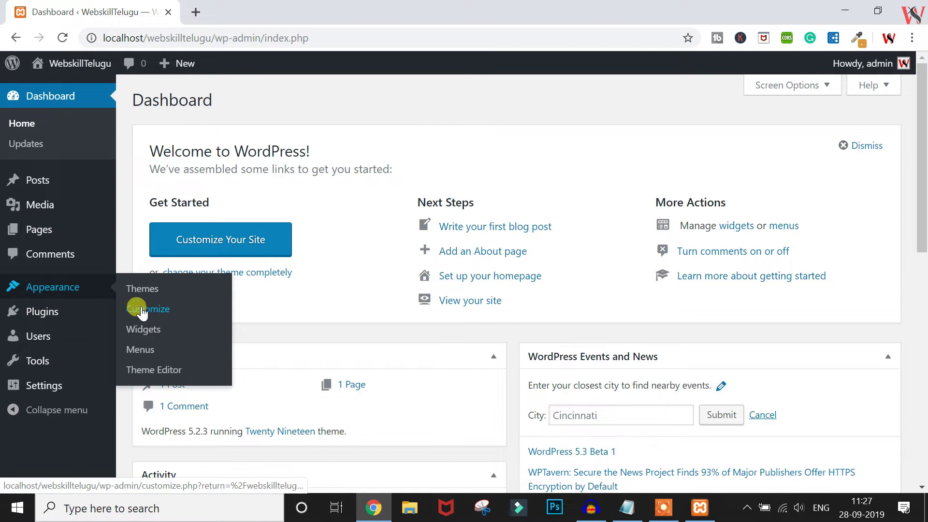
Expand and collapse the Dashboard Help and Screen Options panels
left_click(898, 87)
left_click(868, 189)
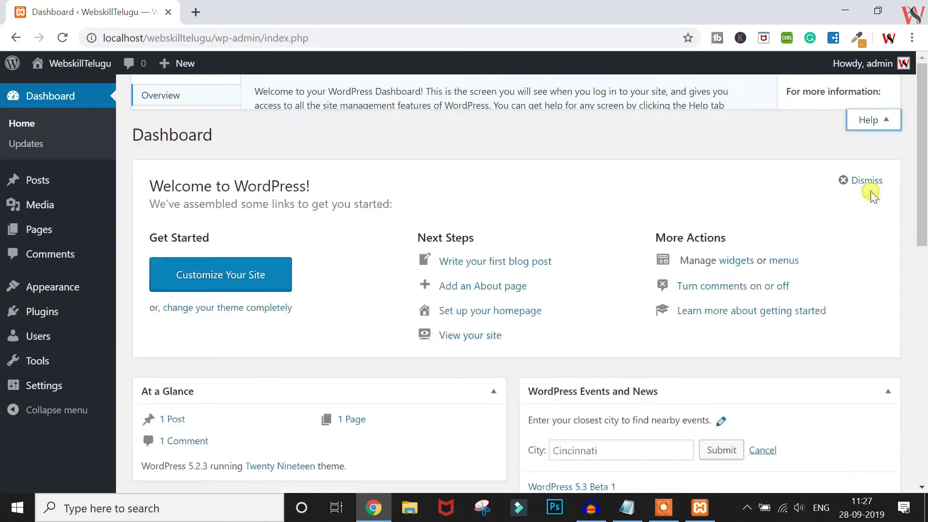
left_click(792, 87)
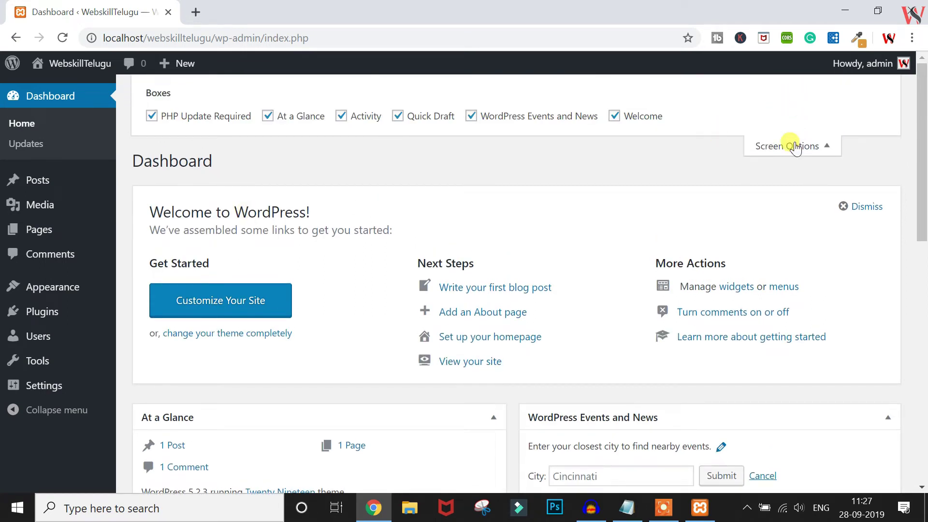
left_click(795, 148)
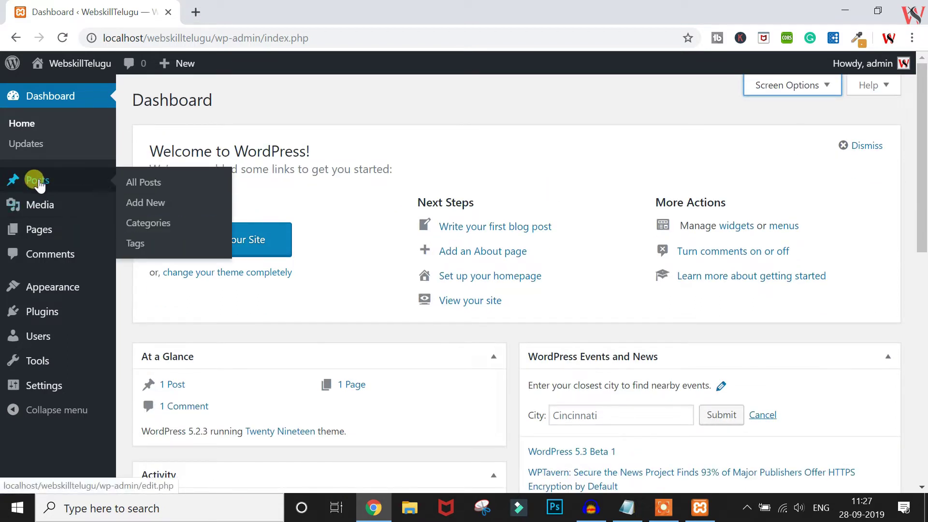
Open All Posts, then show and hide its Screen Options
left_click(137, 193)
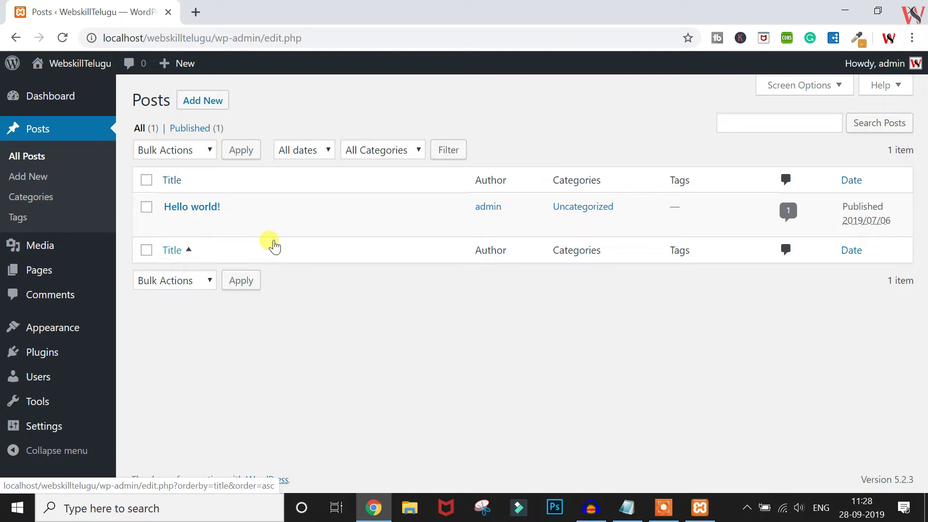
left_click(823, 89)
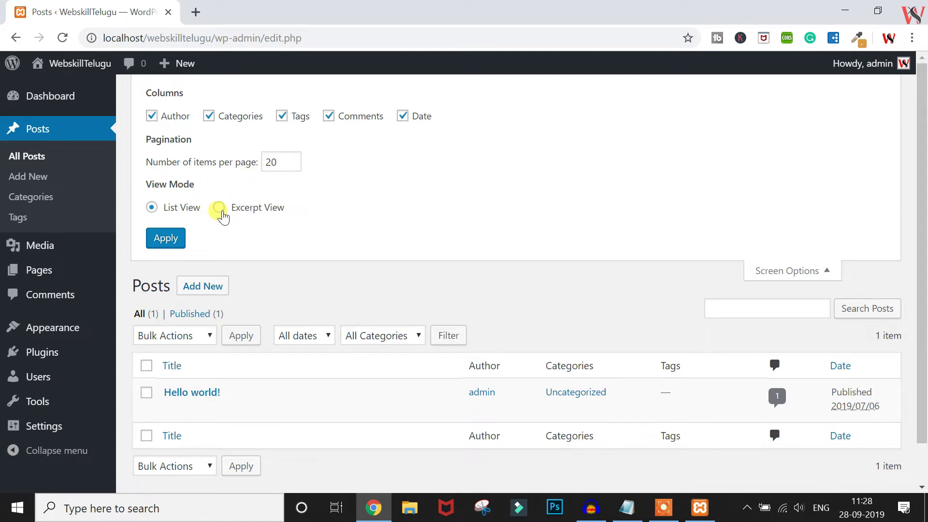
left_click(804, 273)
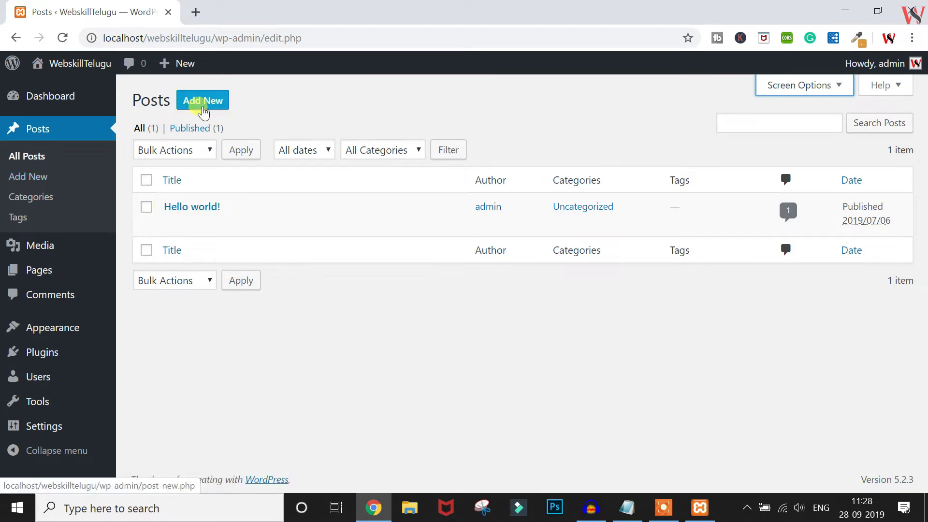
Start a blank new post, focusing its title and paragraph blocks before heading to Categories
left_click(25, 179)
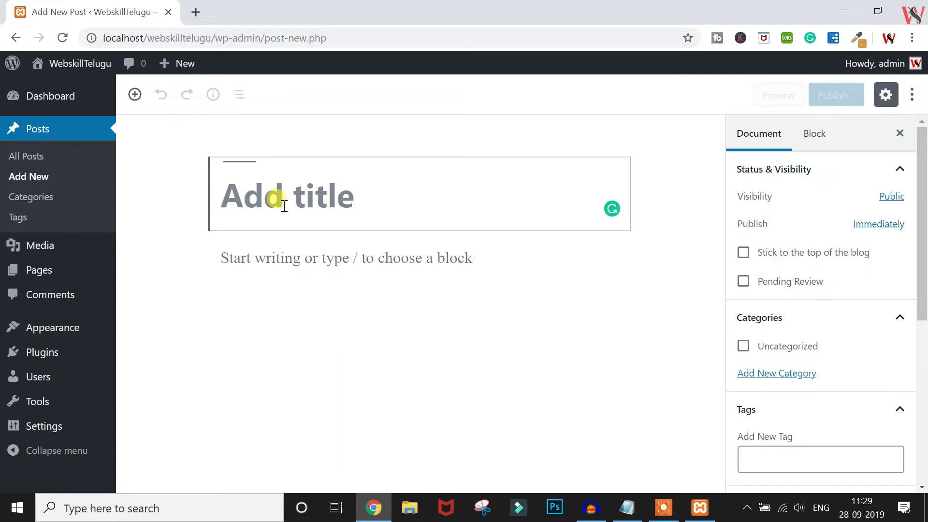
left_click(281, 244)
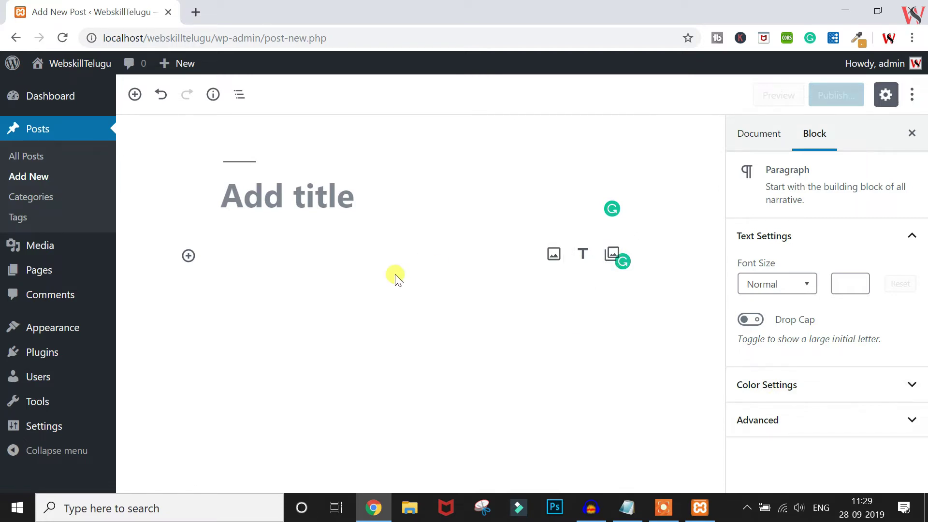
left_click(288, 179)
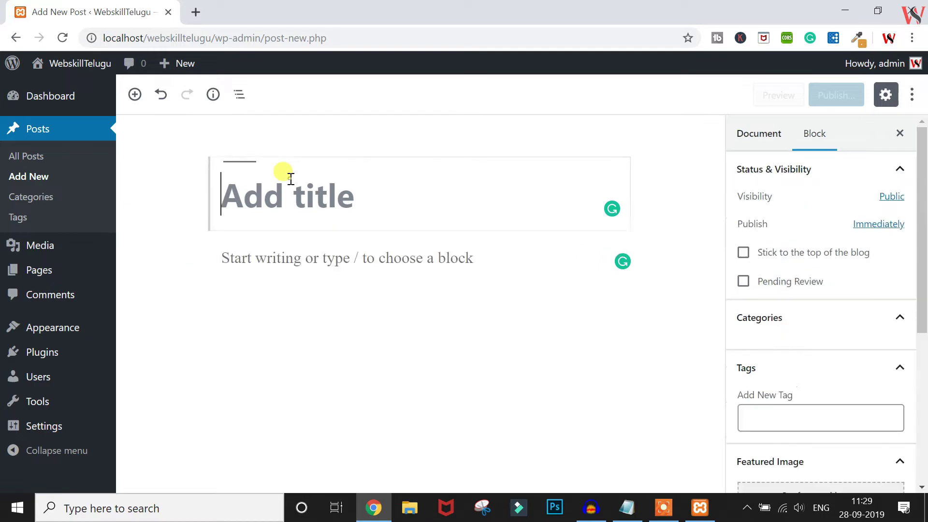
left_click(289, 265)
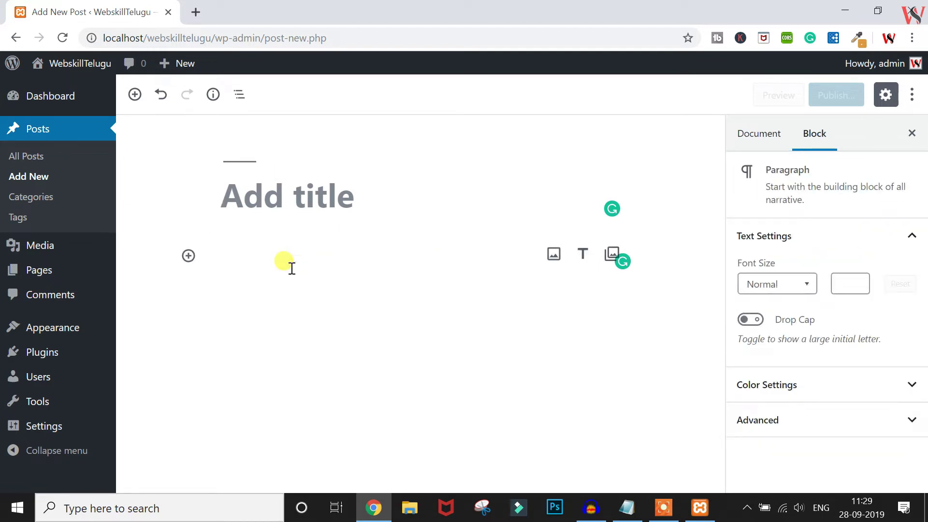
left_click(38, 203)
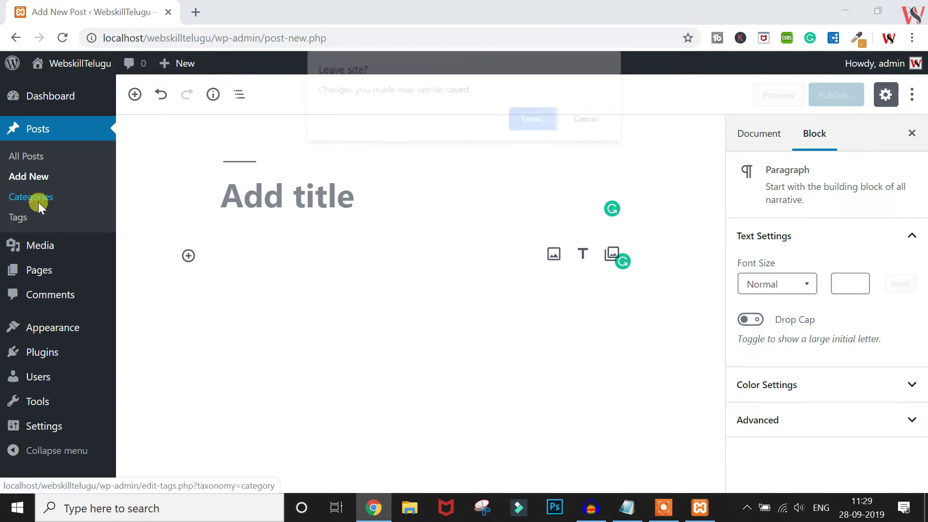
Leave the unsaved post, look over the Categories page, then open Tags
left_click(541, 118)
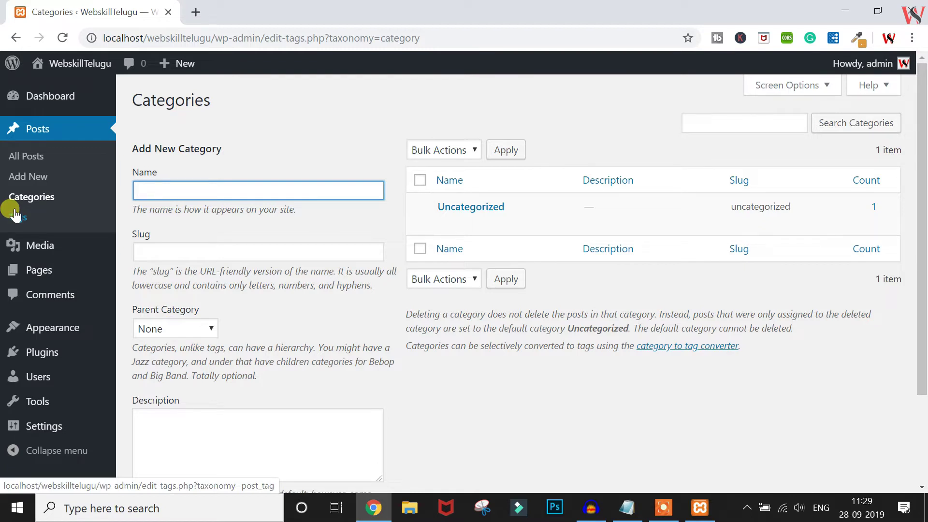
scroll(246, 198, "down", 1)
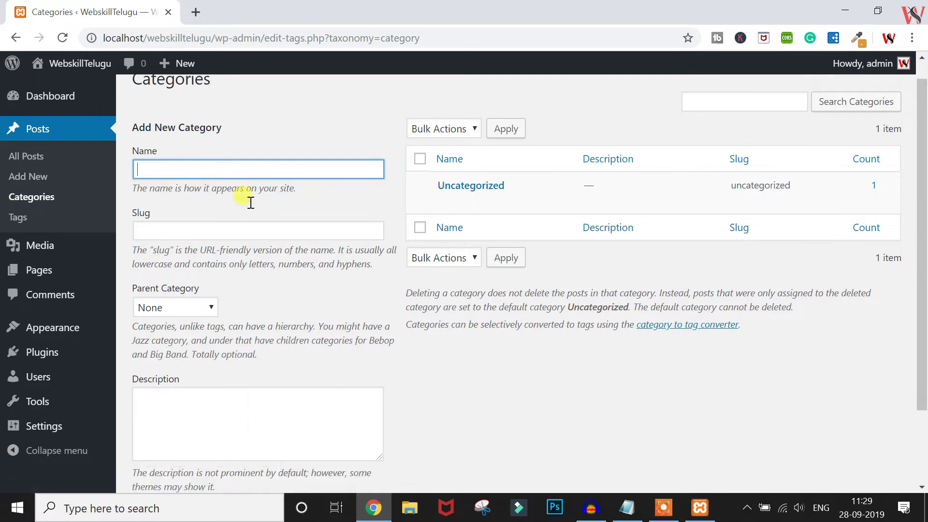
scroll(249, 201, "up", 1)
scroll(246, 202, "down", 3)
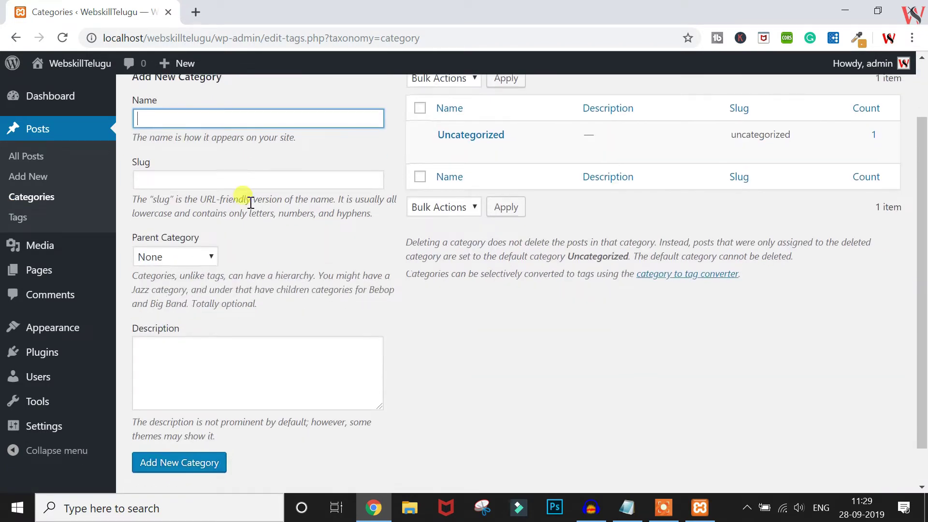
left_click(19, 220)
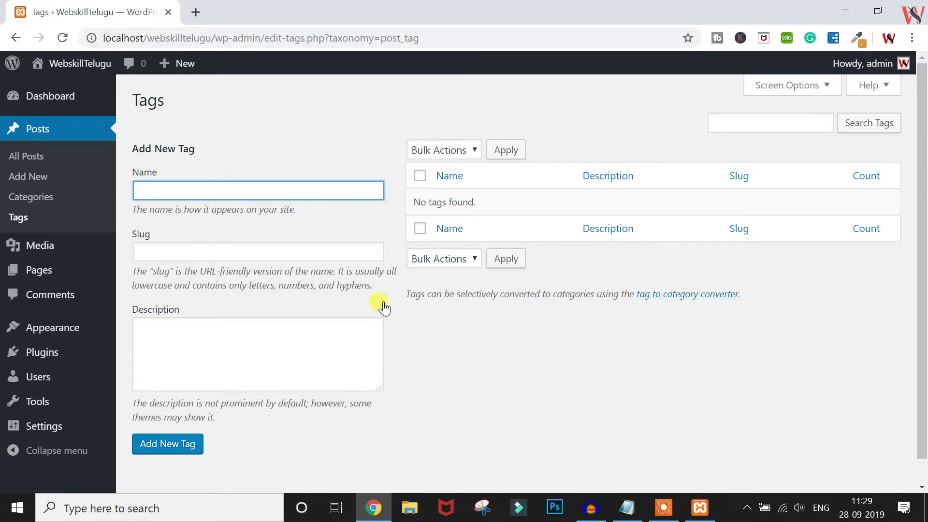
mouse_move(75, 249)
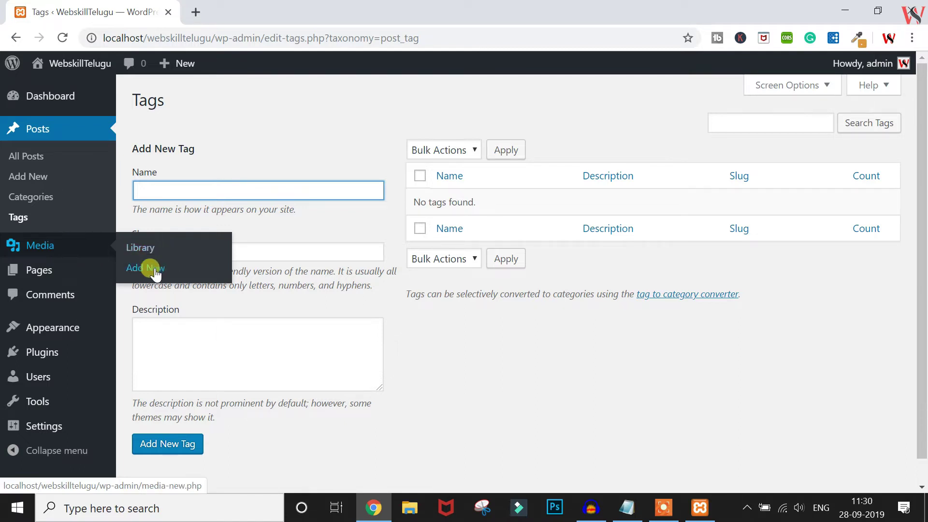
Open the Media Library with its upload area, then go to All Pages
left_click(147, 250)
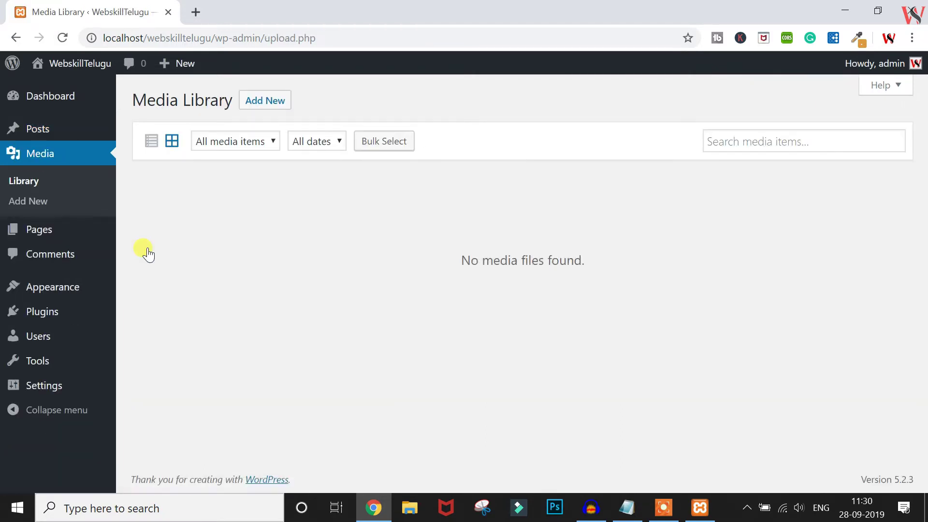
left_click(266, 101)
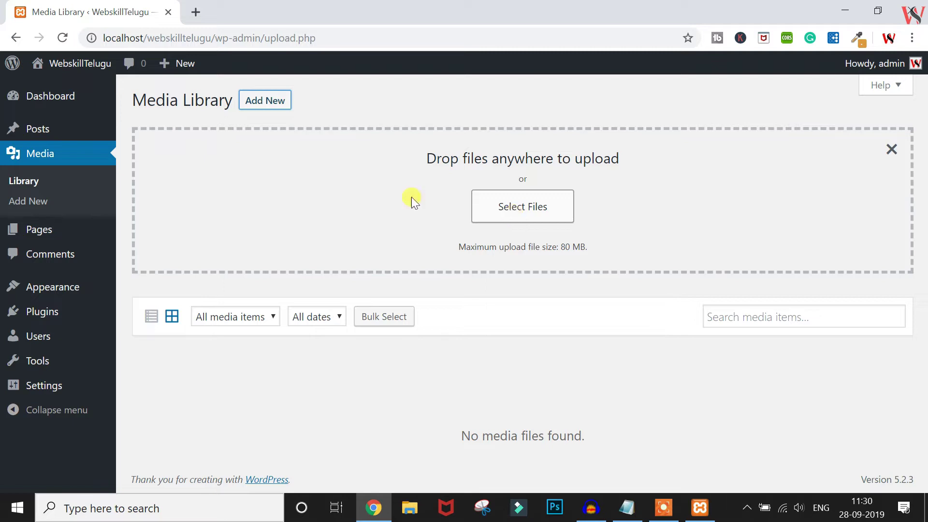
mouse_move(70, 231)
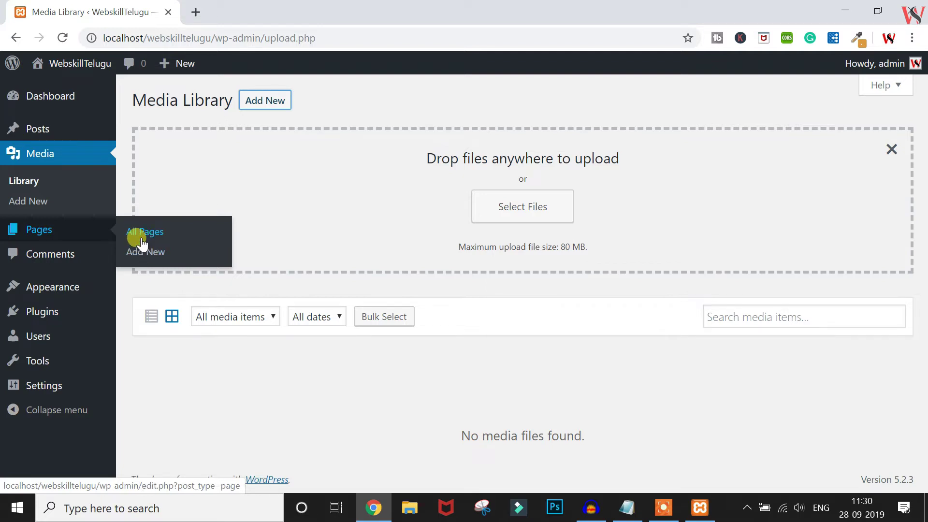
left_click(141, 237)
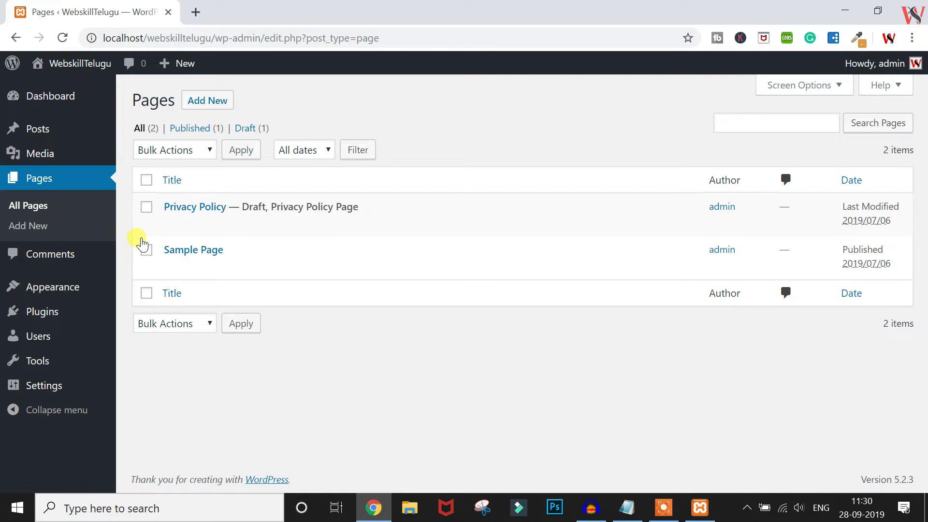
Start a new page titled 'Contact US'
left_click(194, 107)
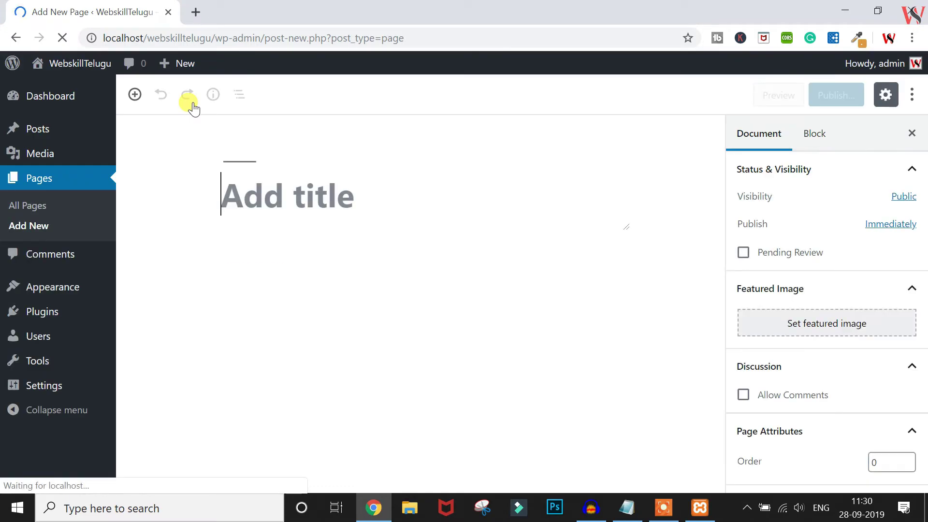
type("Cont")
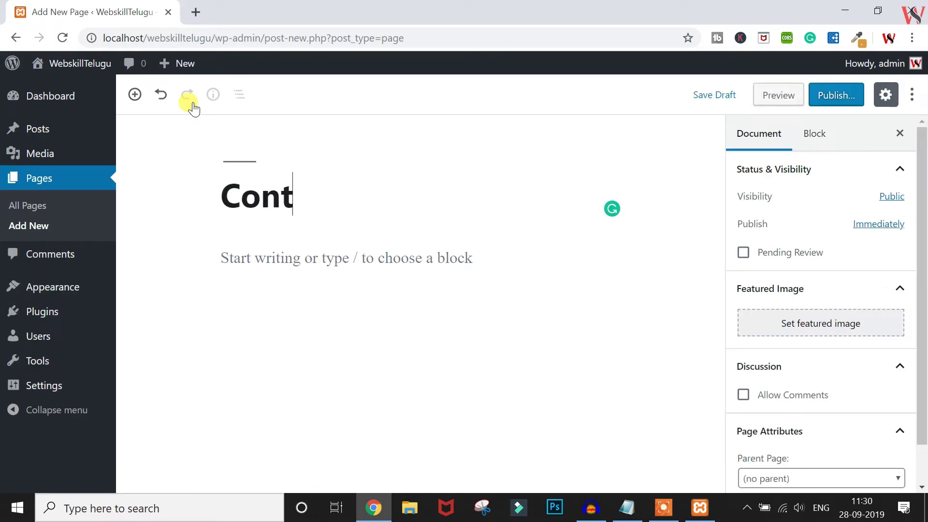
type("act US")
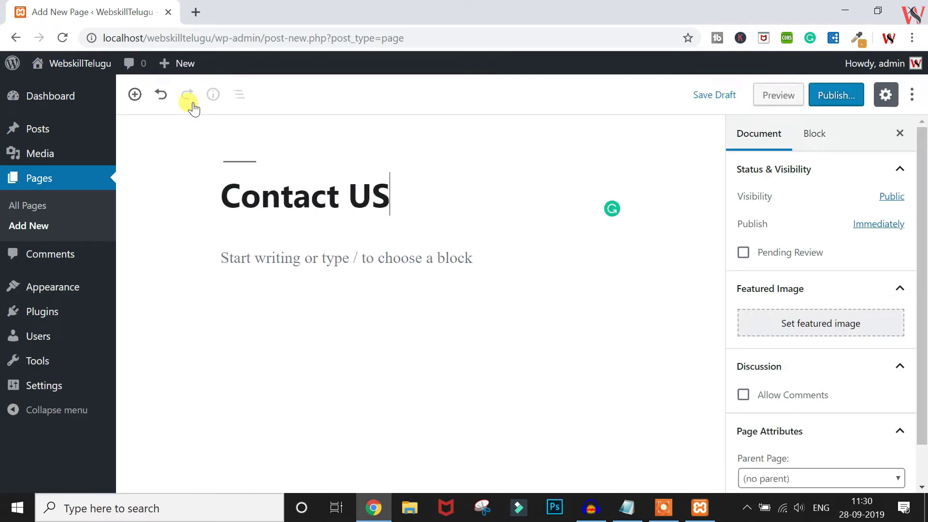
key("Return")
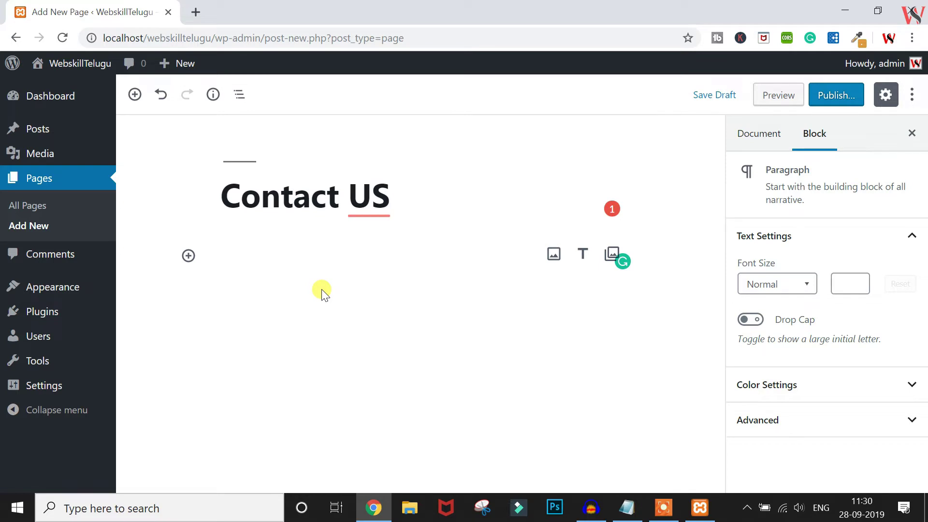
Delete the 'Contact US' title and head to the Comments page
mouse_move(39, 311)
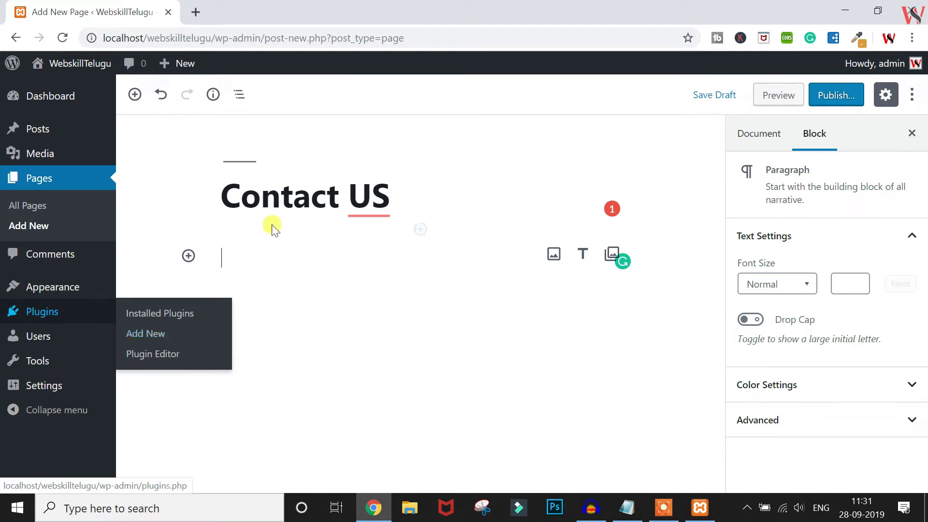
triple_click(288, 202)
key("BackSpace")
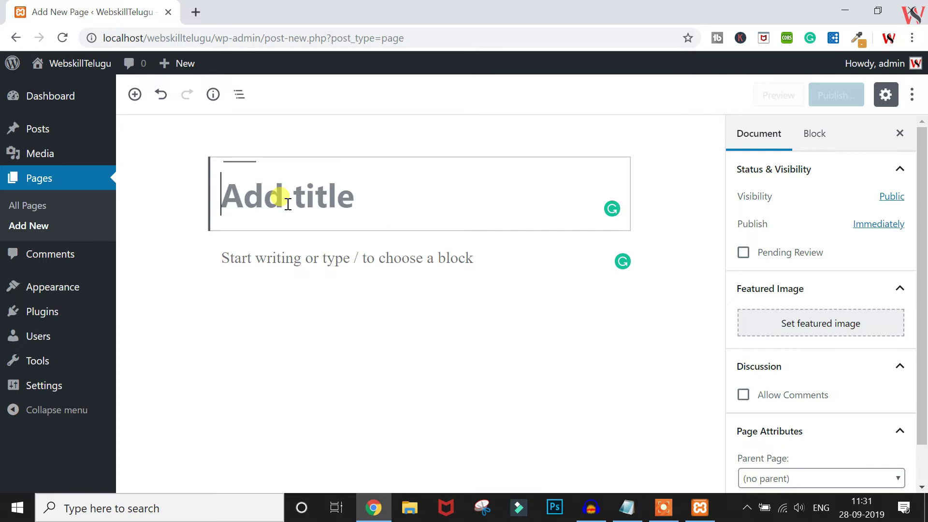
left_click(416, 293)
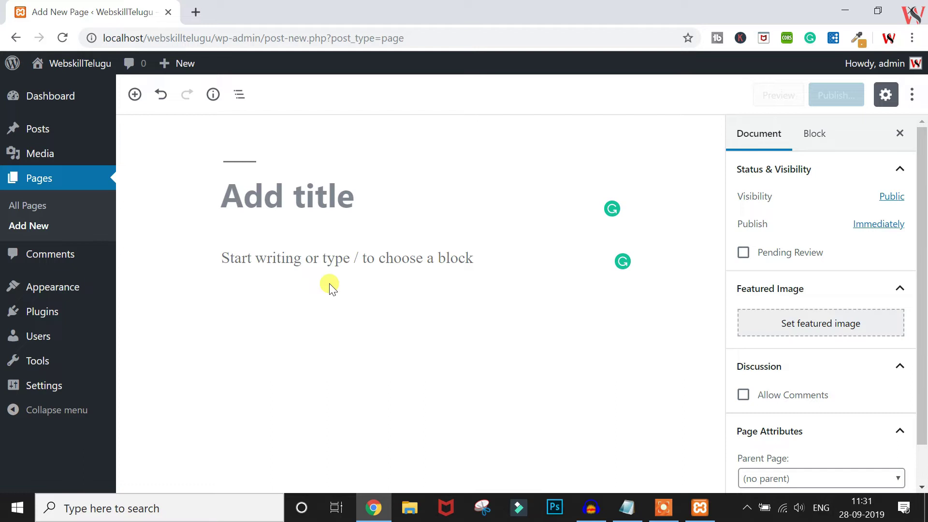
left_click(46, 257)
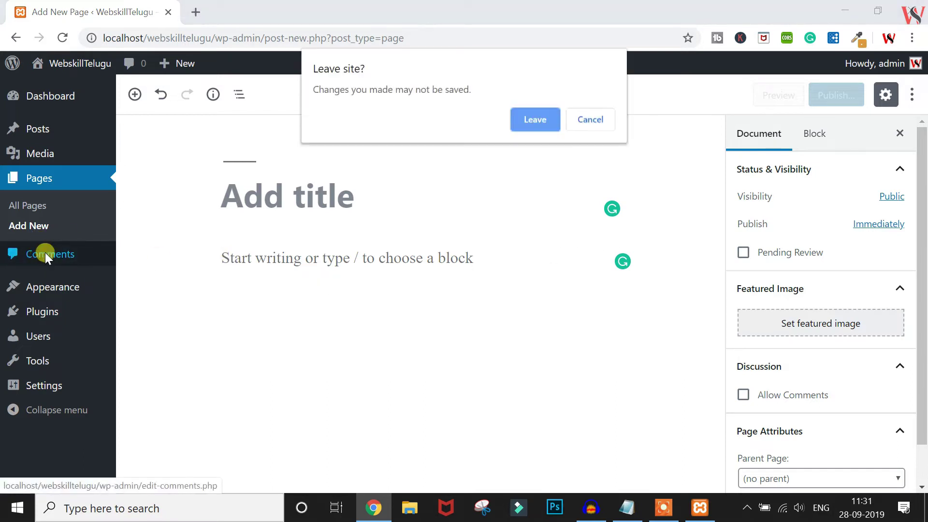
Leave the unsaved page, view Comments, then open the installed Themes page
left_click(538, 119)
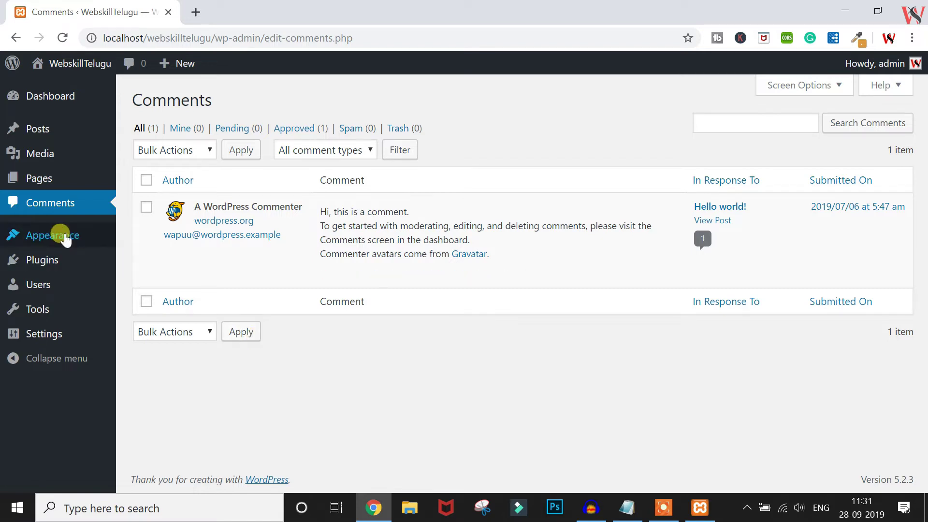
mouse_move(65, 240)
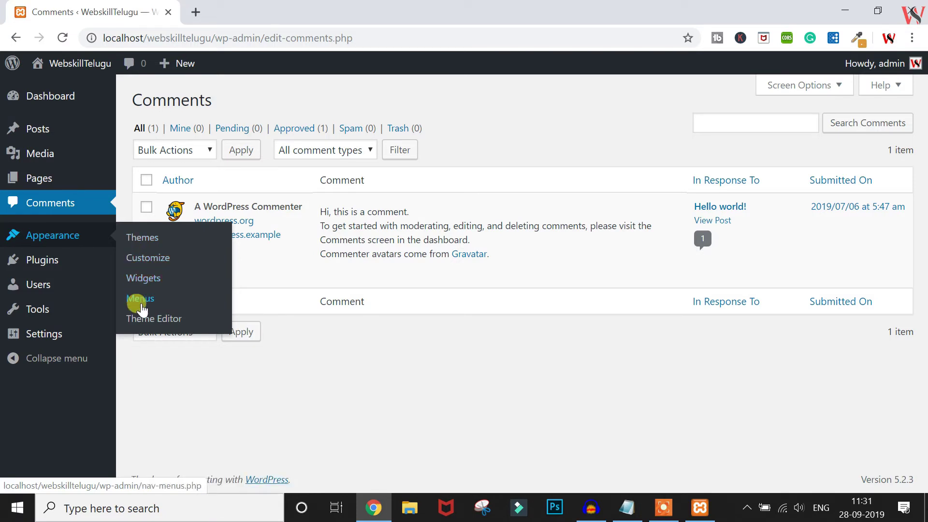
left_click(152, 243)
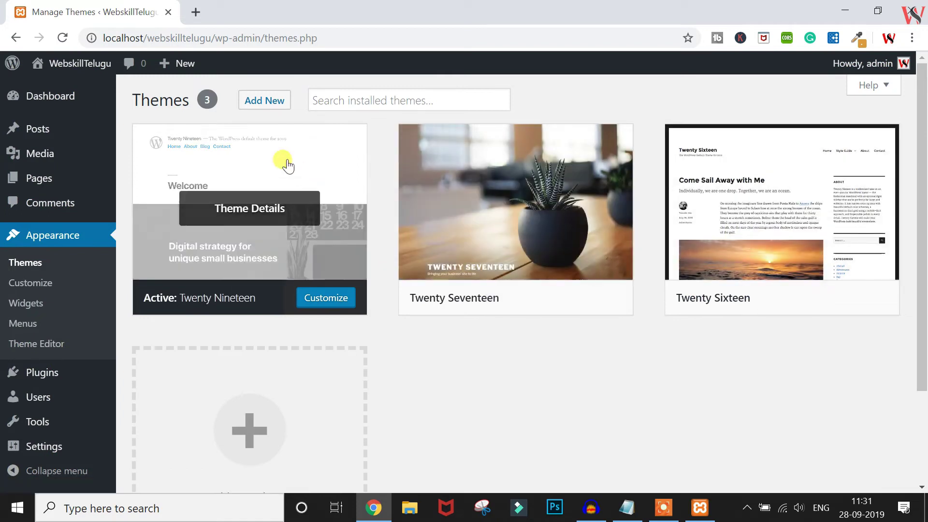
Search Add Themes for 'technology', open the Upload Theme panel, and switch to File Explorer
left_click(265, 101)
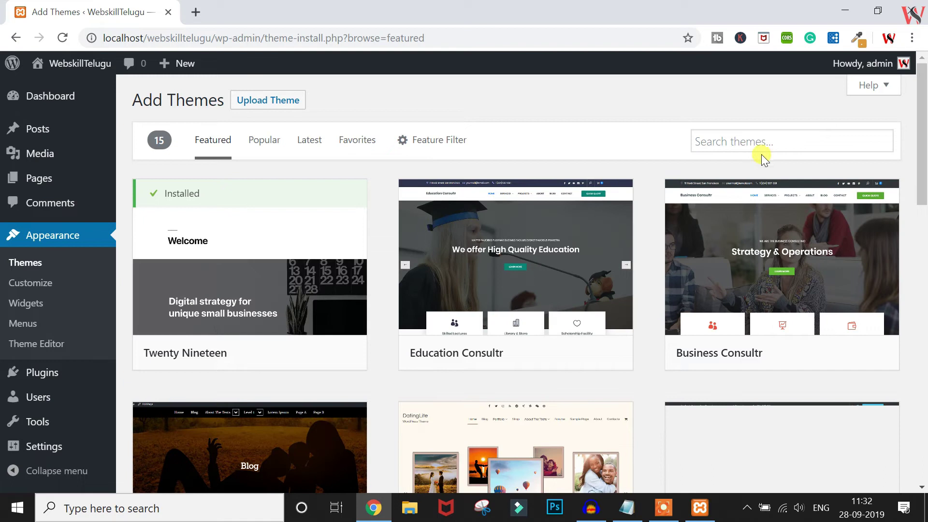
left_click(760, 138)
type("tech")
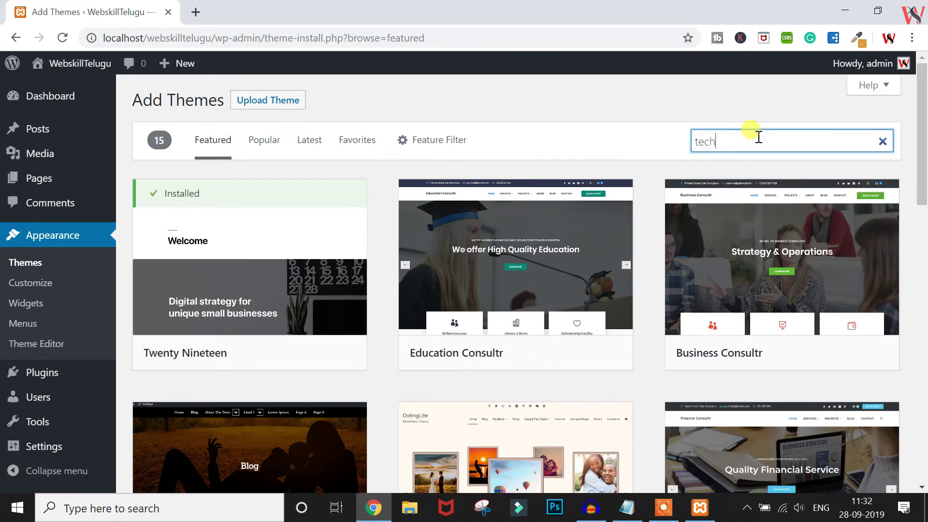
type("nology")
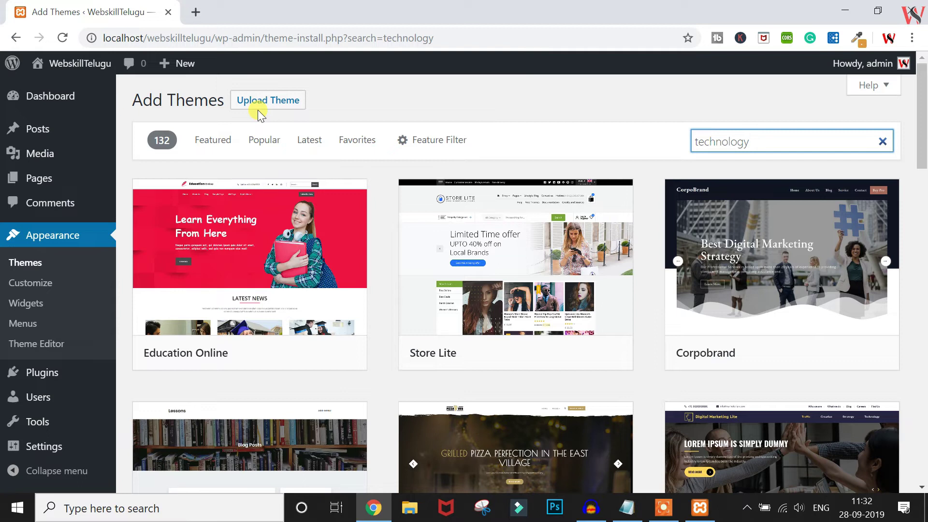
left_click(259, 112)
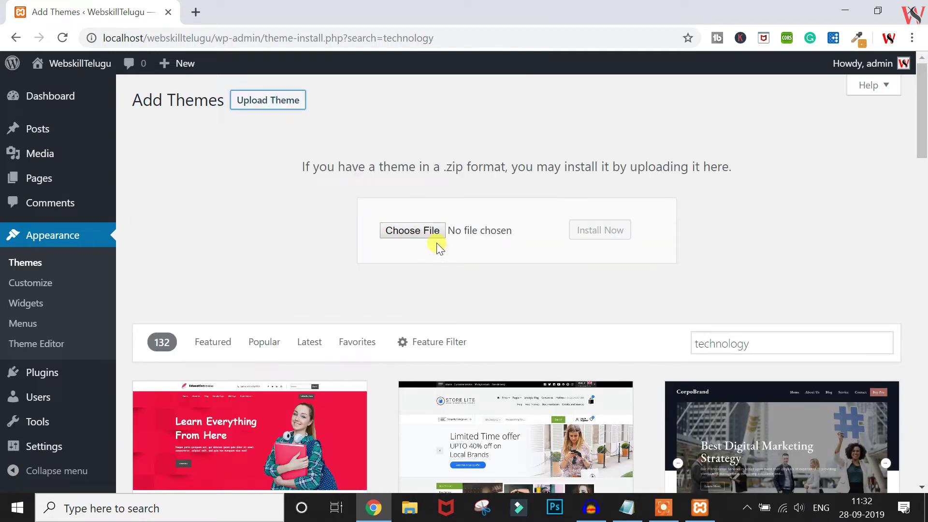
left_click(408, 513)
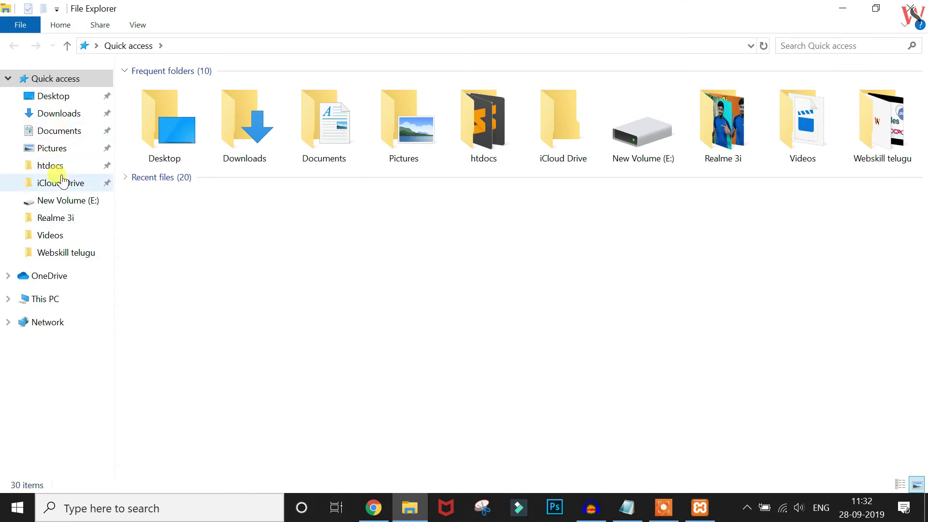
Browse File Explorer to htdocs > webskilltelugu > wp-content > themes, then return to Chrome
left_click(59, 173)
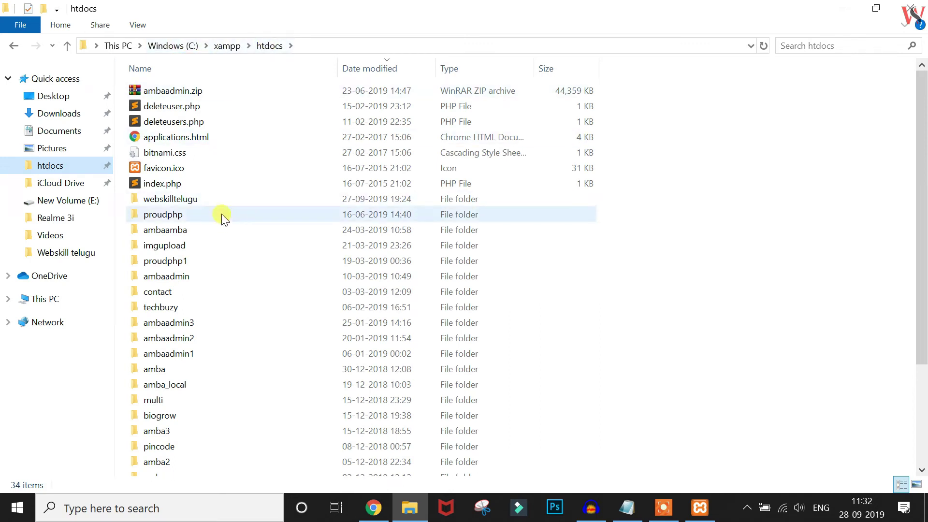
left_click(205, 202)
double_click(205, 202)
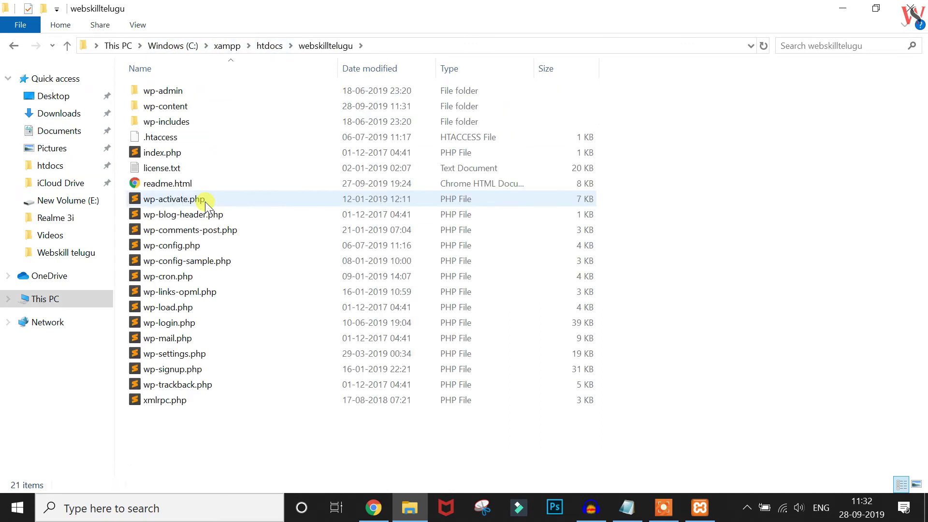
double_click(198, 110)
double_click(200, 112)
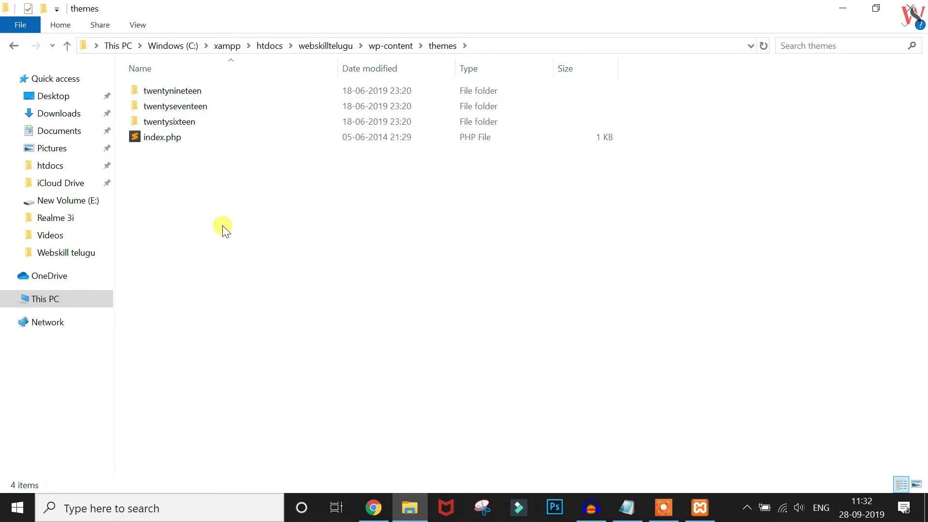
left_click(373, 508)
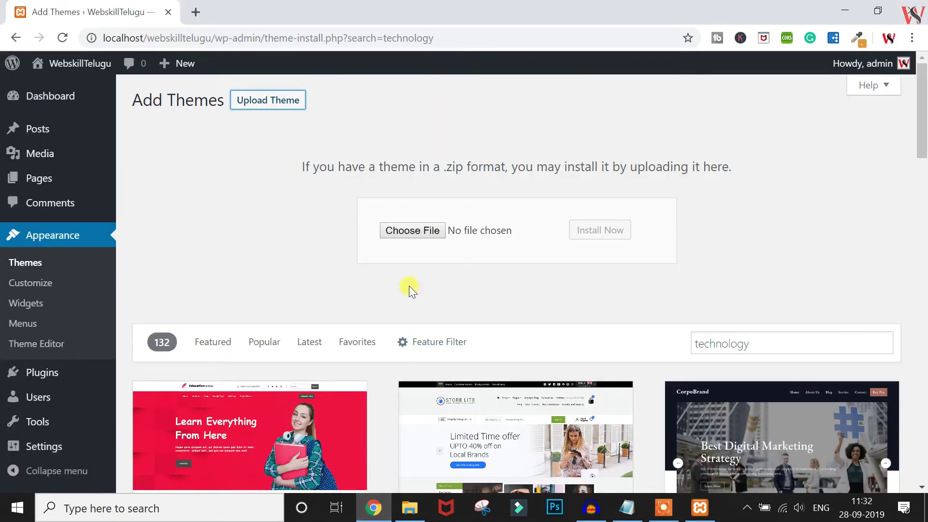
In the Customizer's Homepage Settings, switch the homepage to 'A static page' and review the page choices
scroll(525, 423, "down", 2)
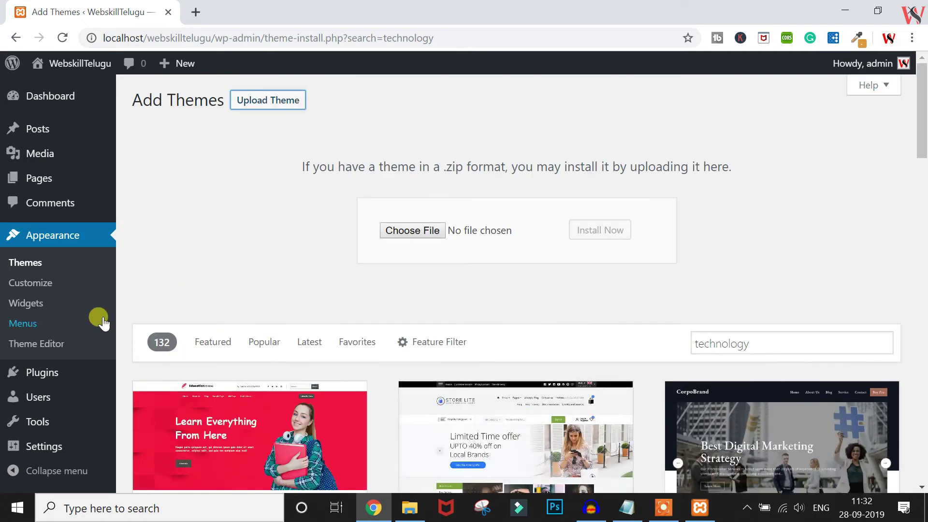
left_click(24, 282)
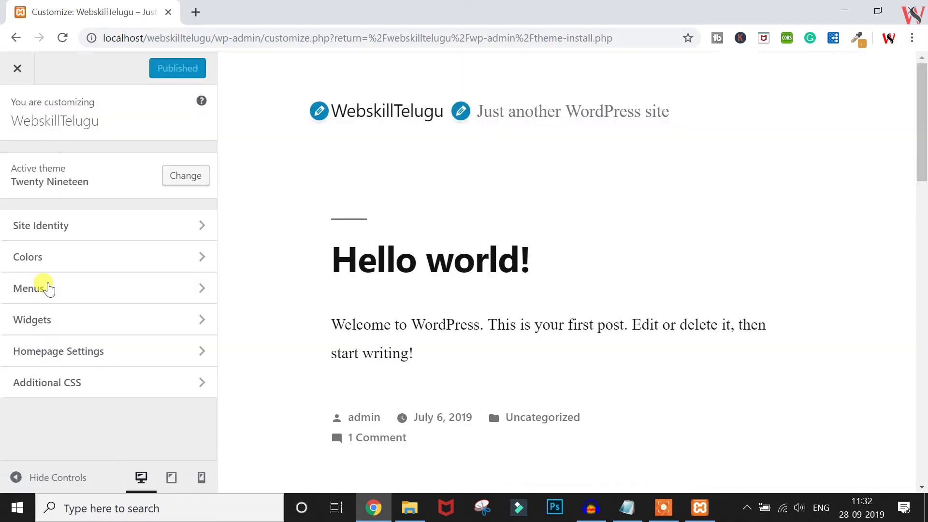
left_click(59, 356)
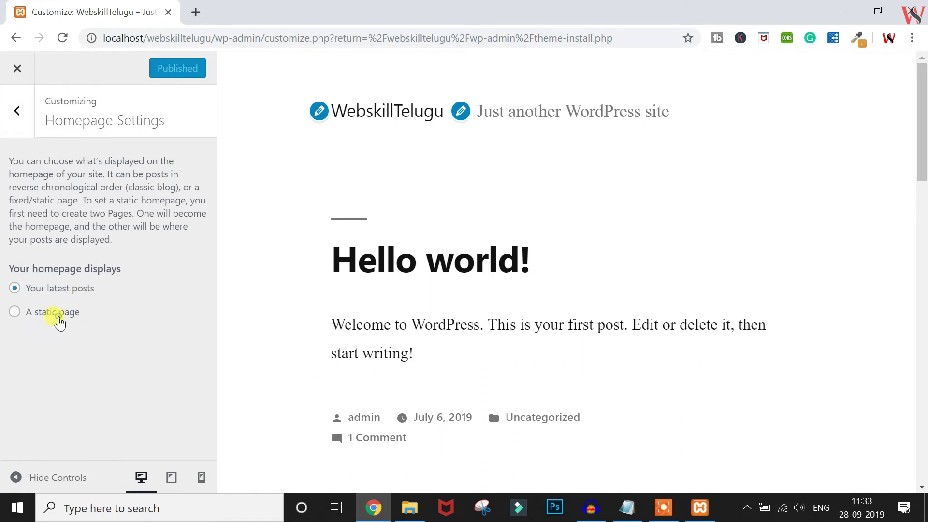
left_click(59, 315)
left_click(82, 372)
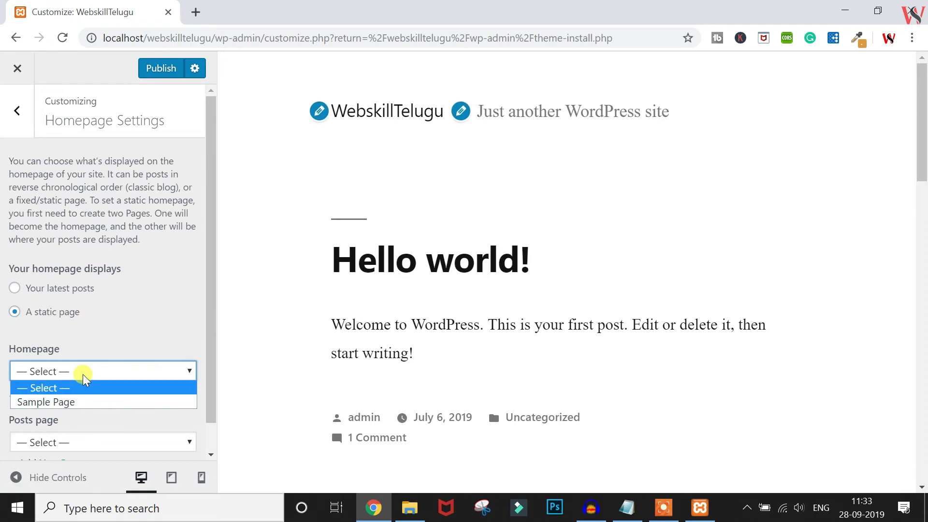
scroll(83, 374, "down", 1)
left_click(96, 346)
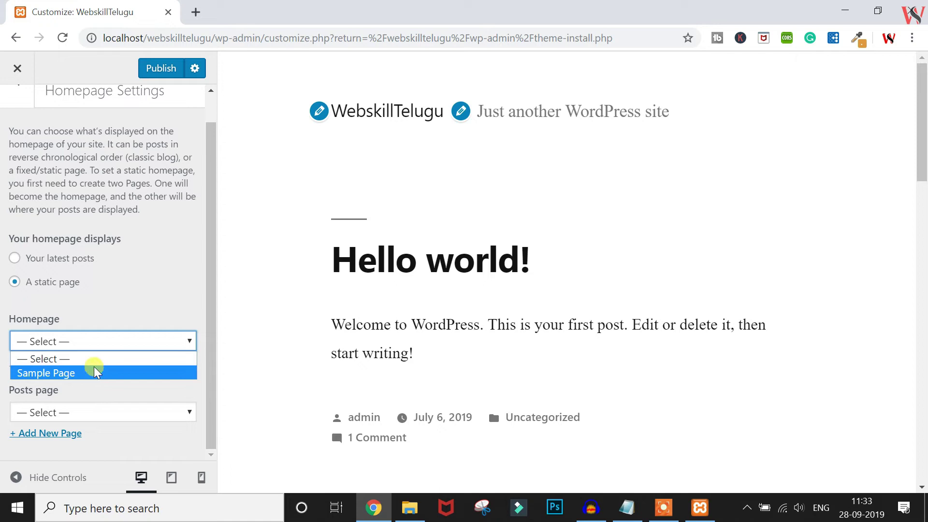
scroll(77, 242, "up", 1)
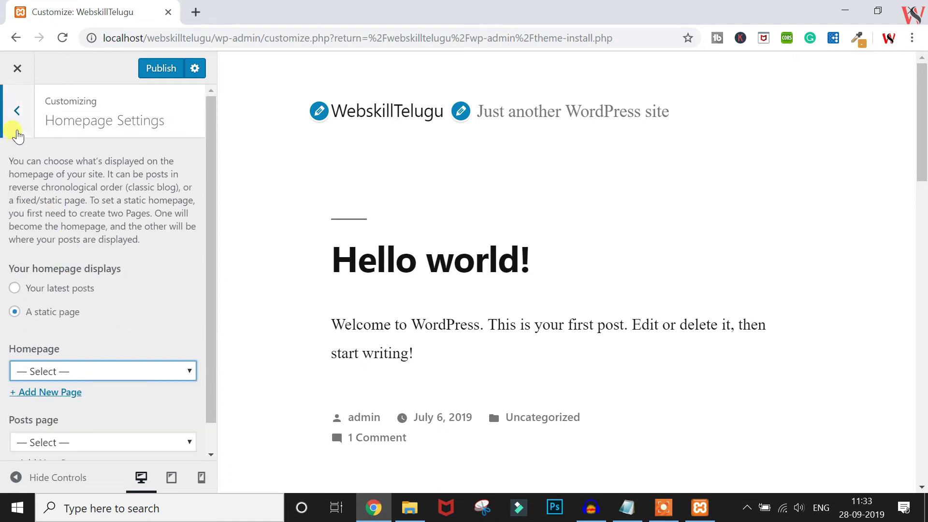
left_click(16, 129)
View the Customizer's Site Identity settings and go back to the main sections
left_click(64, 226)
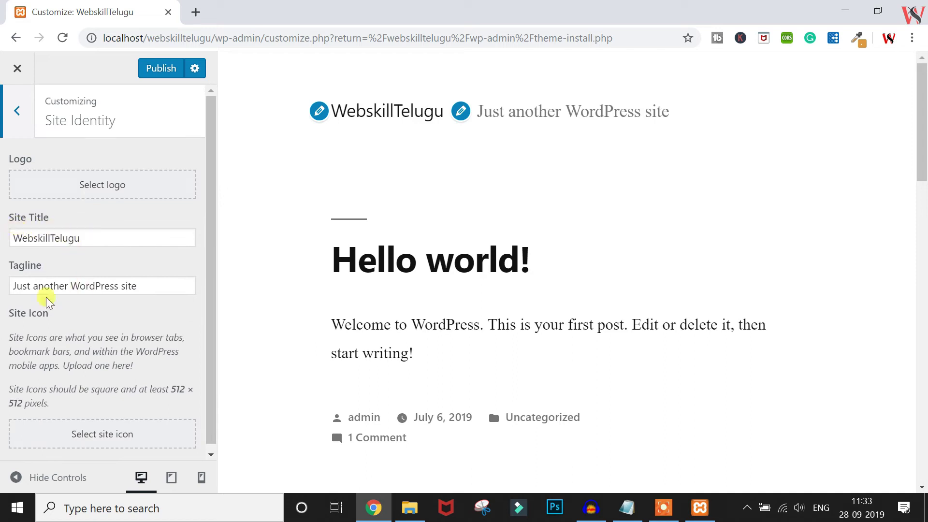
scroll(96, 306, "down", 1)
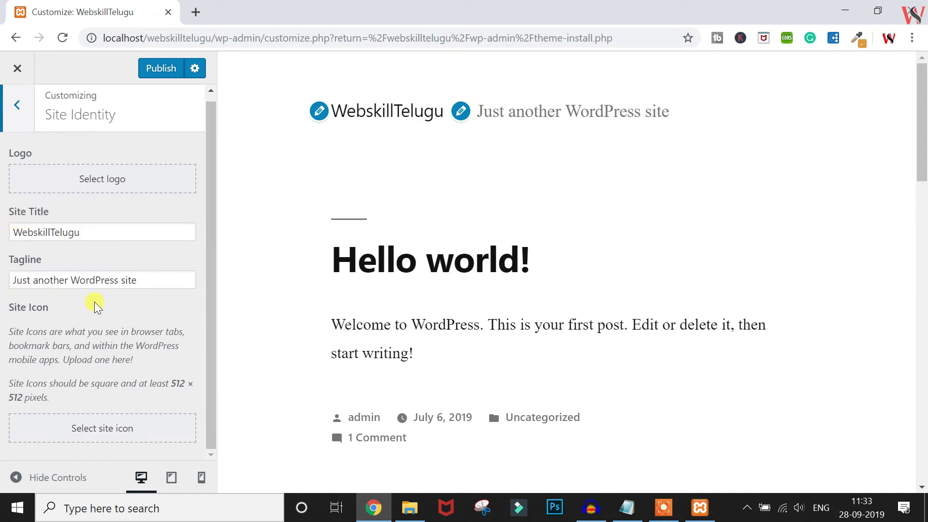
scroll(96, 305, "up", 1)
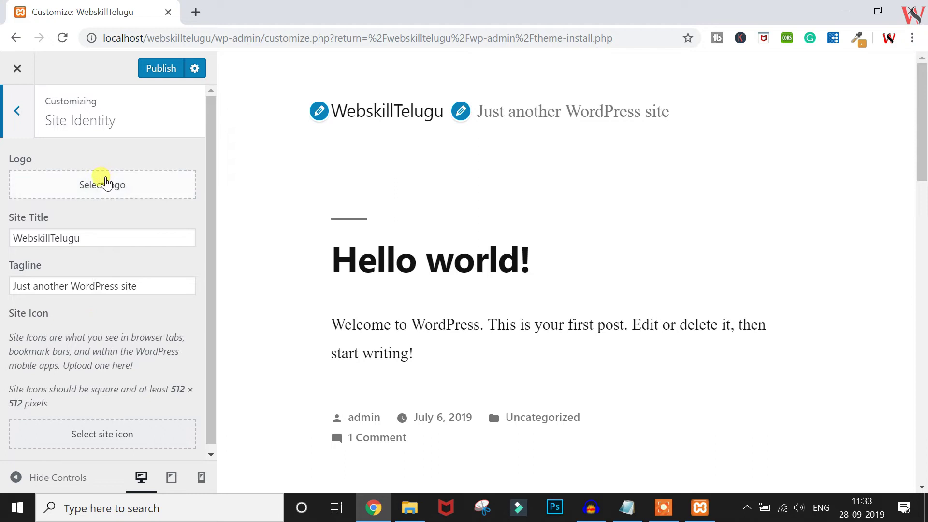
left_click(17, 116)
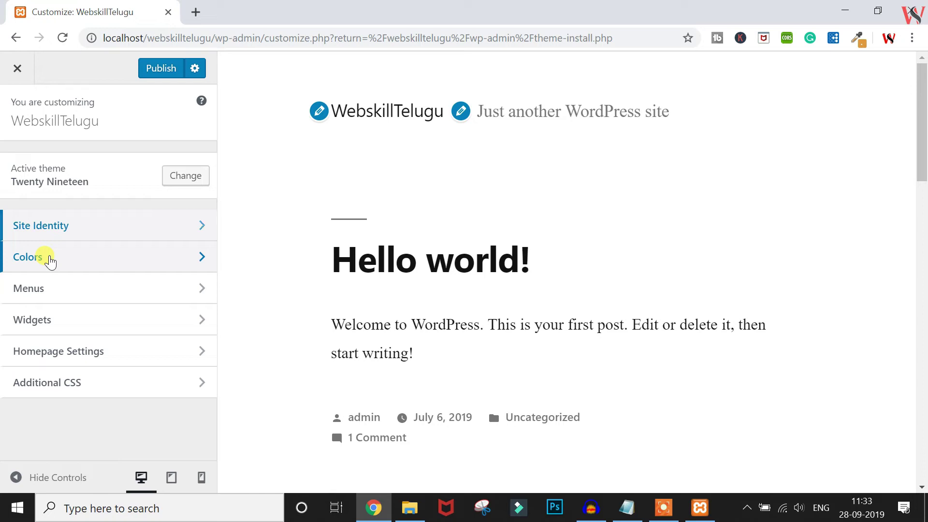
Look at the Customizer's Colors and Menus sections, then open a new browser tab
left_click(50, 262)
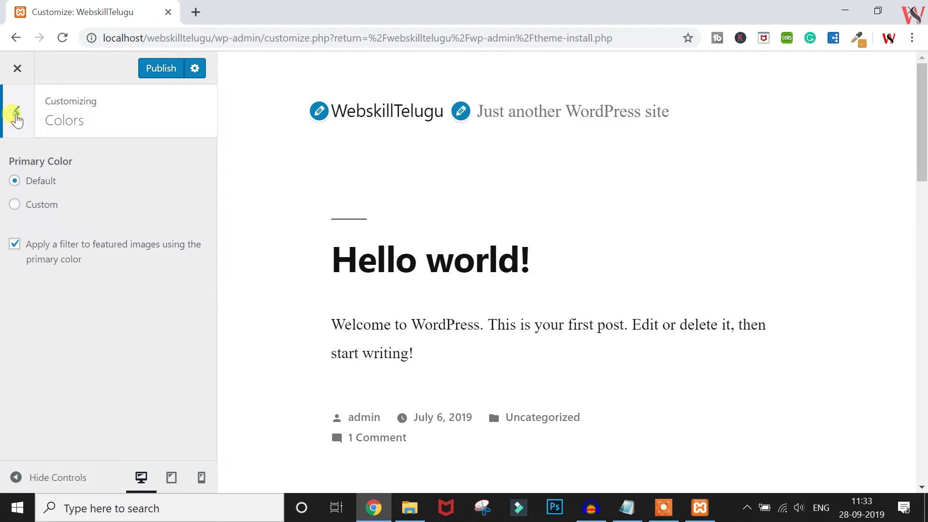
left_click(17, 112)
left_click(46, 294)
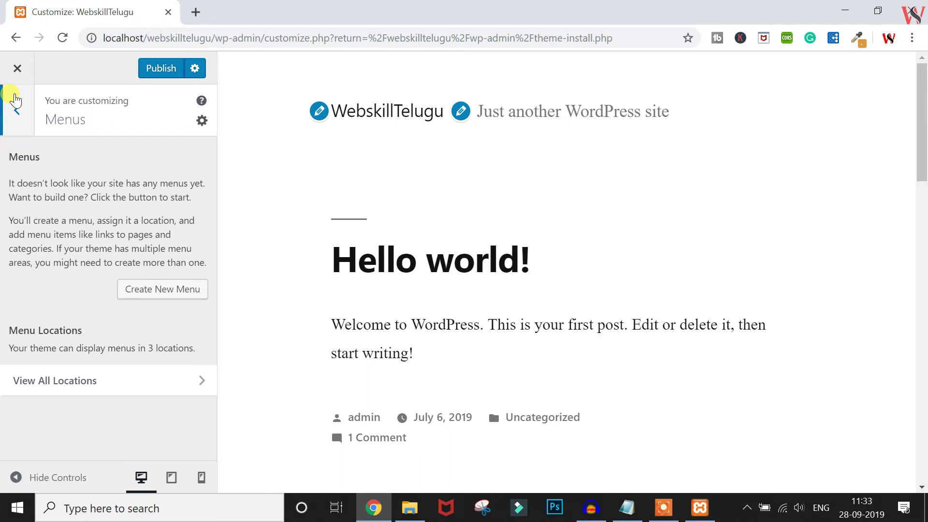
left_click(15, 100)
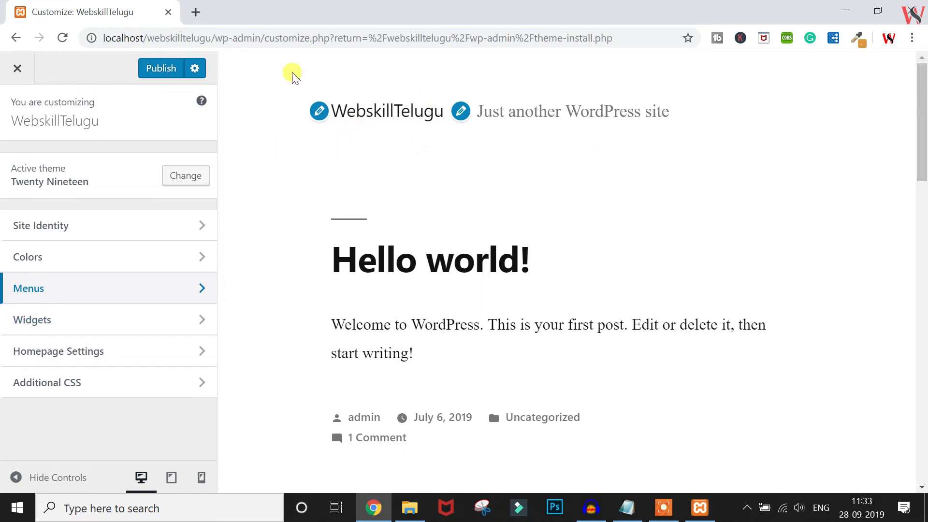
left_click(195, 14)
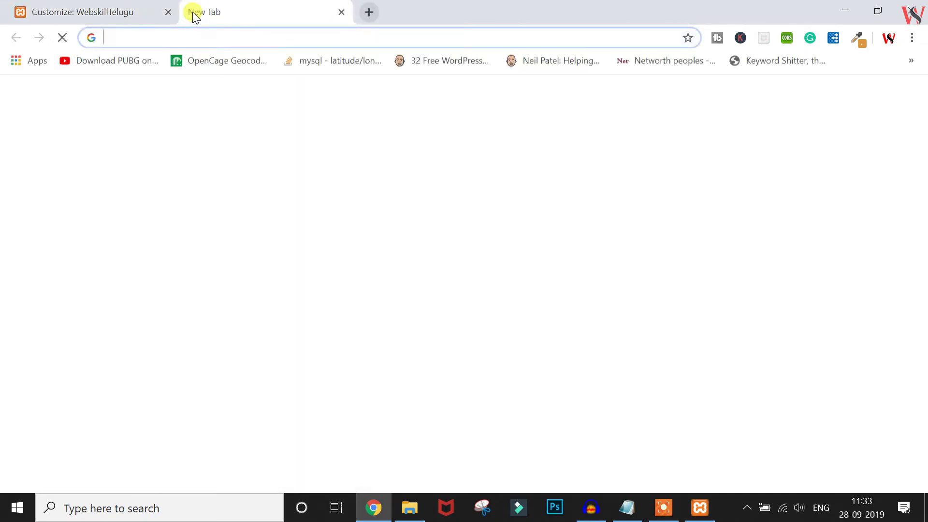
Go to W3Schools and view its References, then open the Customizer's Footer widgets
type("w3")
key("Down")
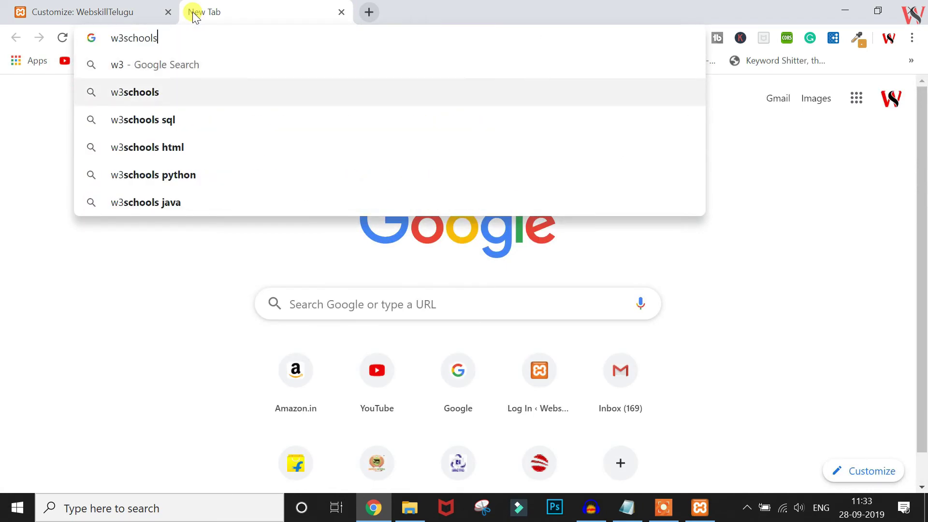
key("Return")
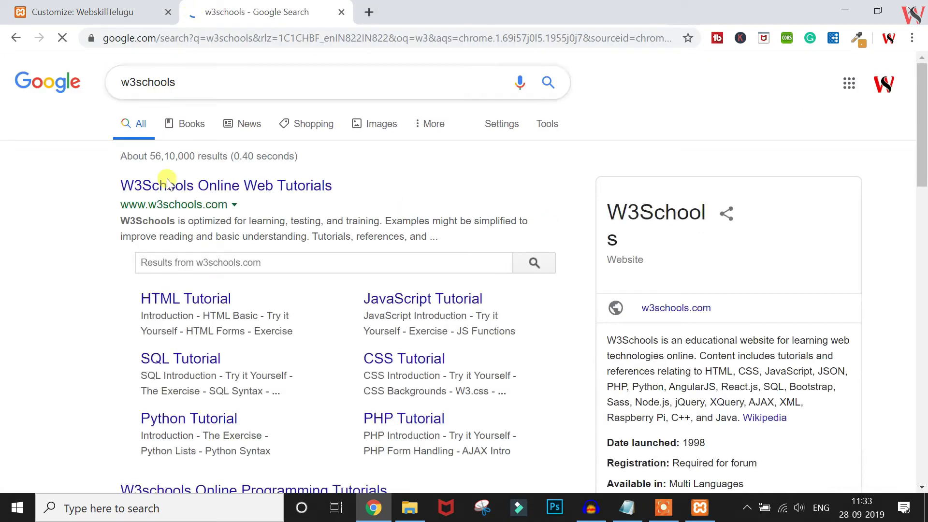
left_click(167, 187)
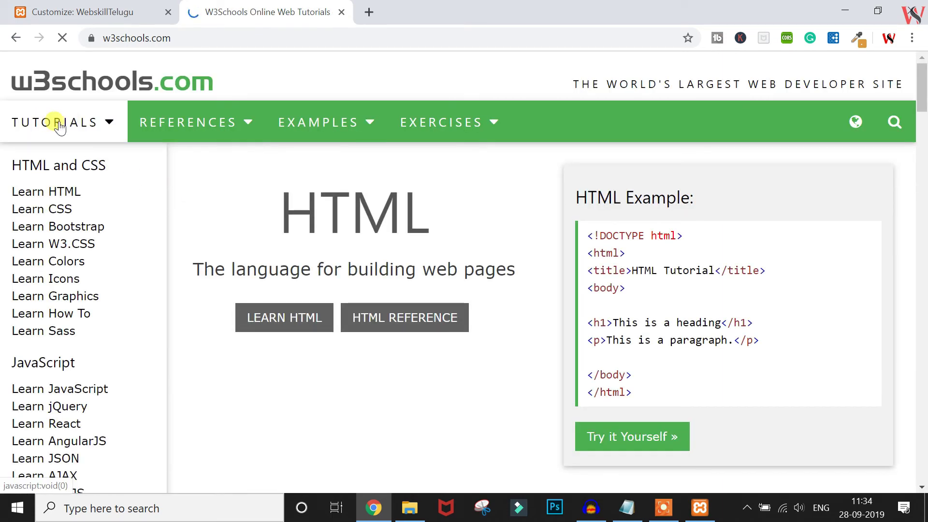
left_click(223, 127)
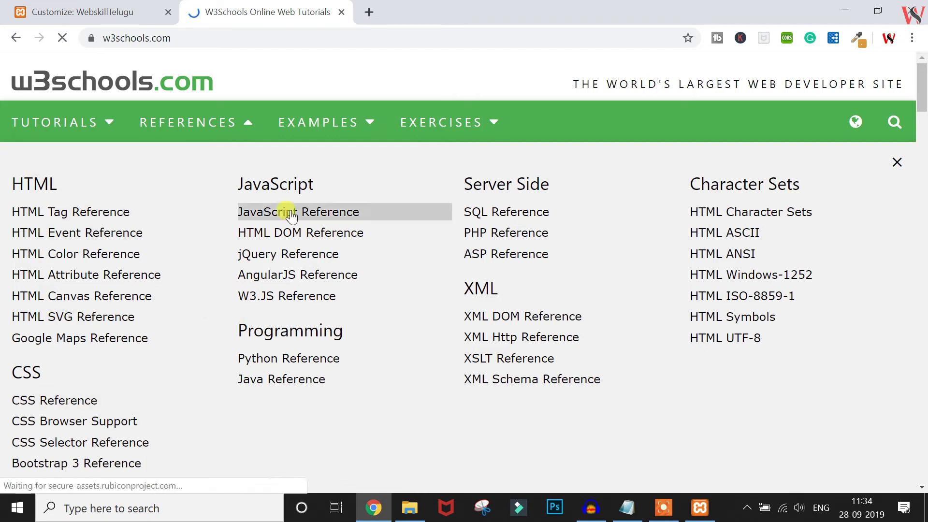
left_click(897, 166)
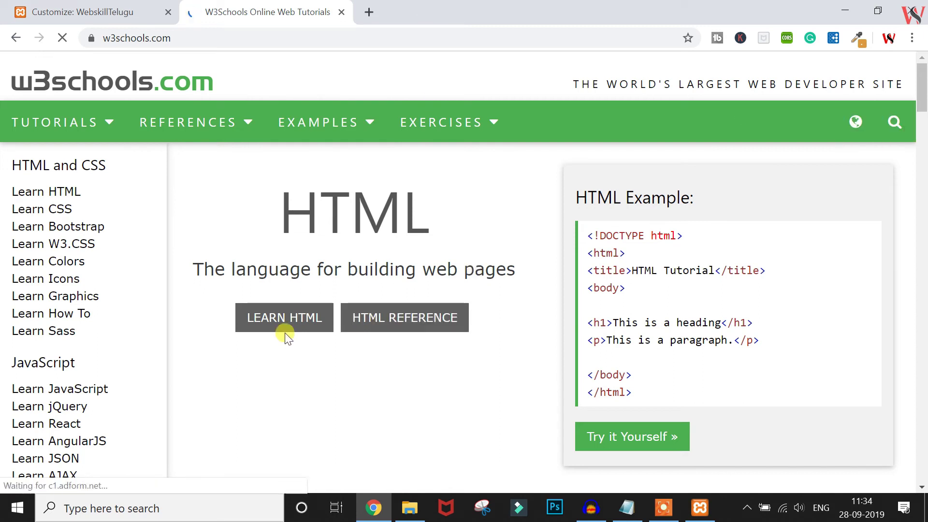
left_click(72, 10)
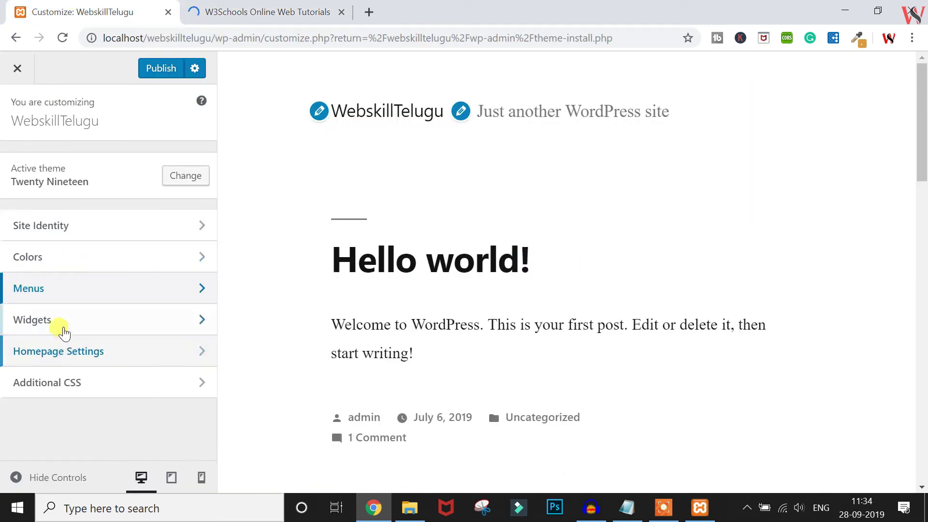
left_click(62, 321)
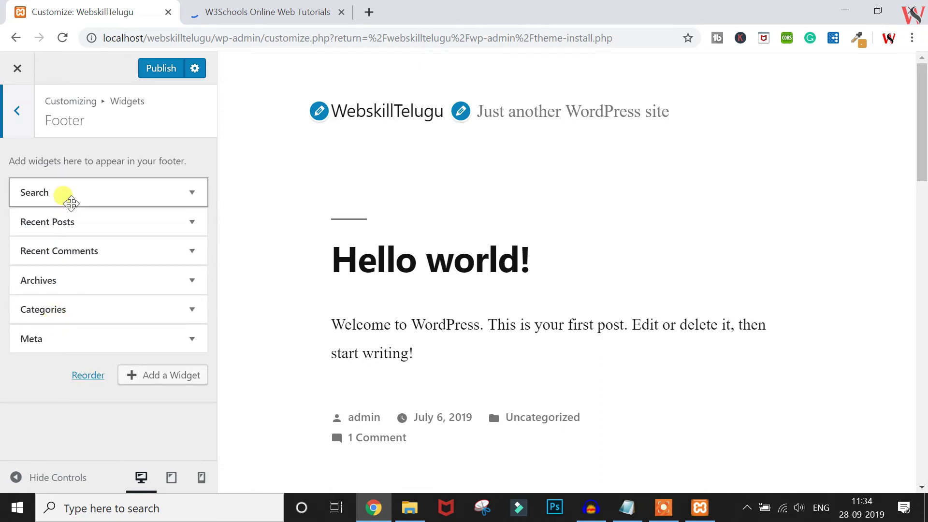
Read through the W3Schools Learn JSON tutorial, then return to the Customizer tab
left_click(245, 11)
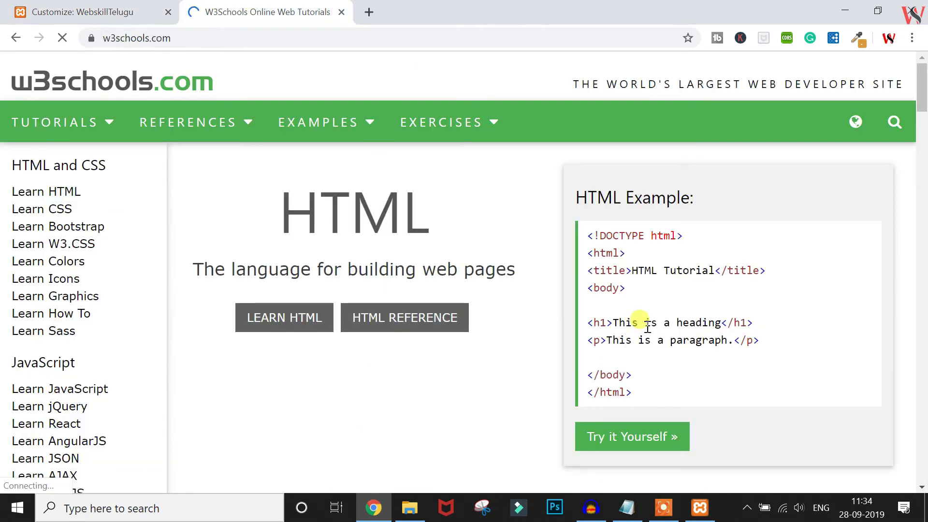
scroll(647, 327, "down", 5)
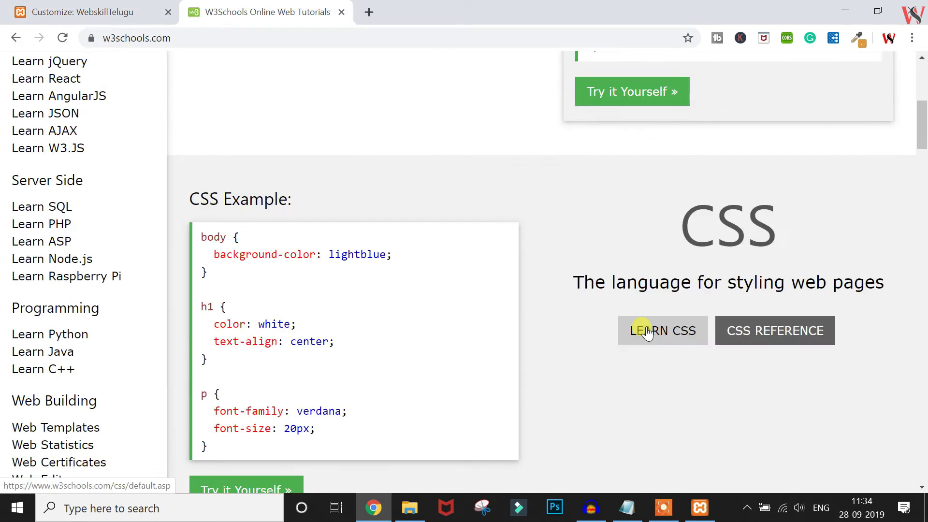
left_click(33, 115)
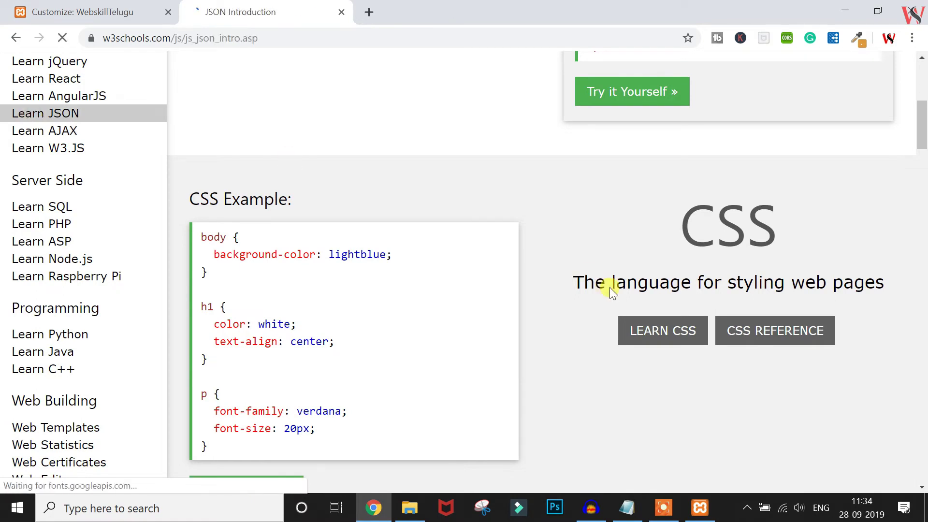
scroll(610, 287, "down", 8)
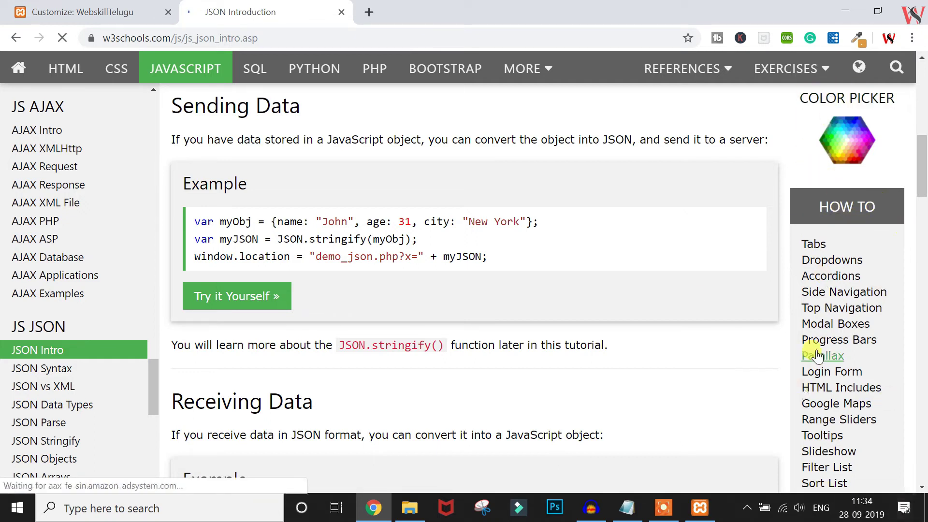
scroll(816, 355, "down", 5)
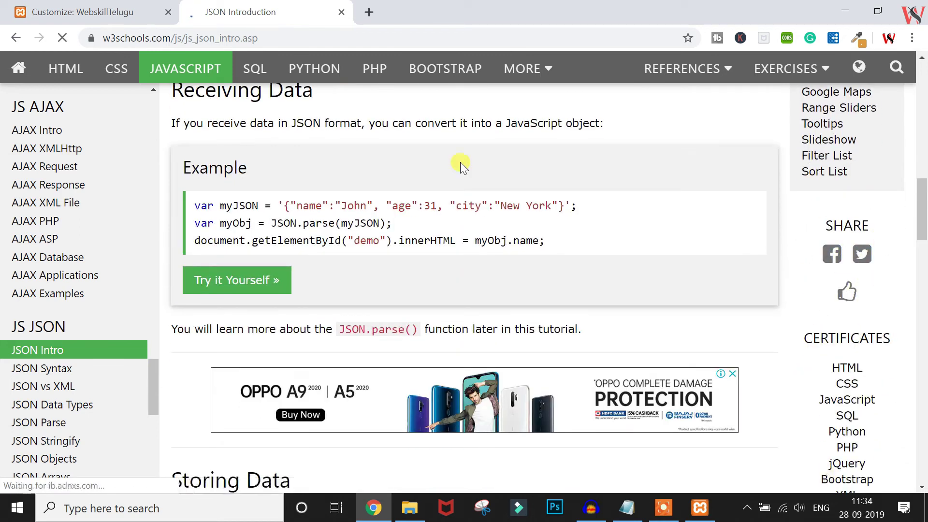
left_click(73, 14)
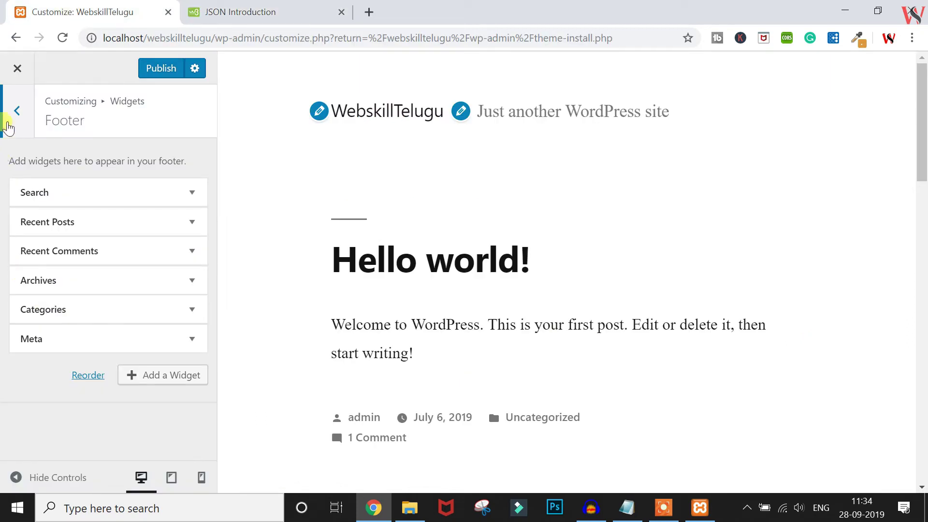
Close the Customizer without saving and open the Theme Editor on Twenty Nineteen's style.css
left_click(13, 77)
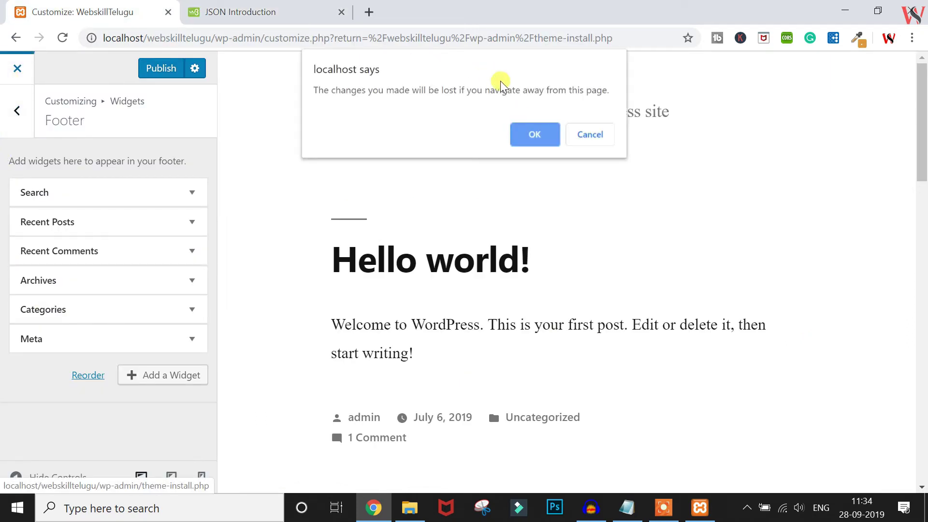
left_click(531, 133)
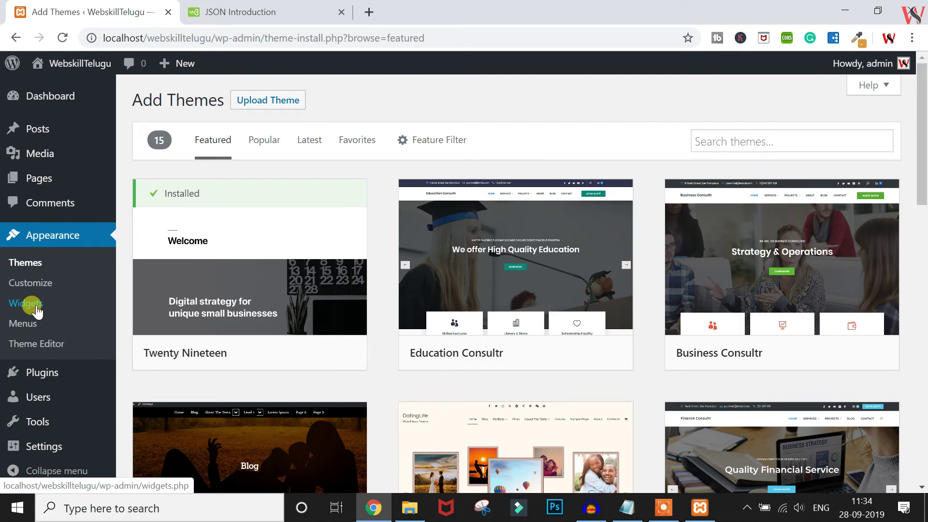
left_click(32, 344)
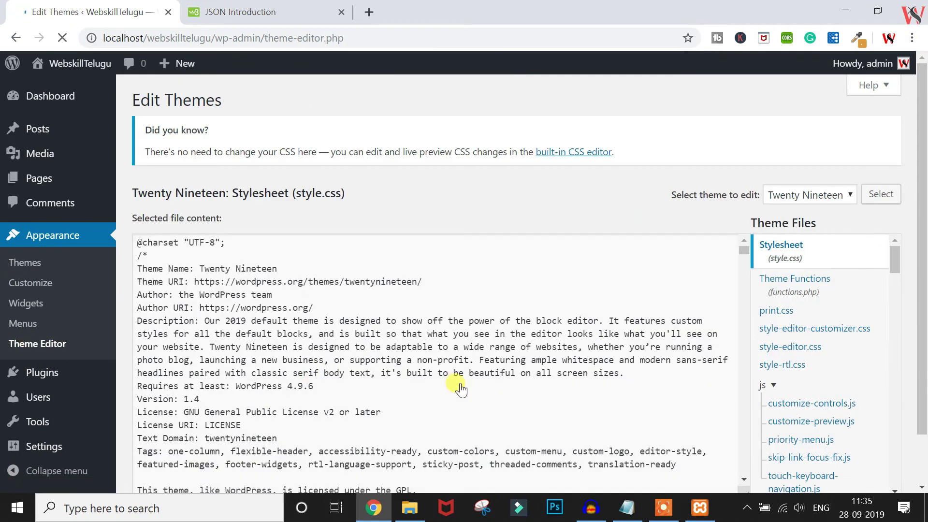
scroll(460, 386, "down", 3)
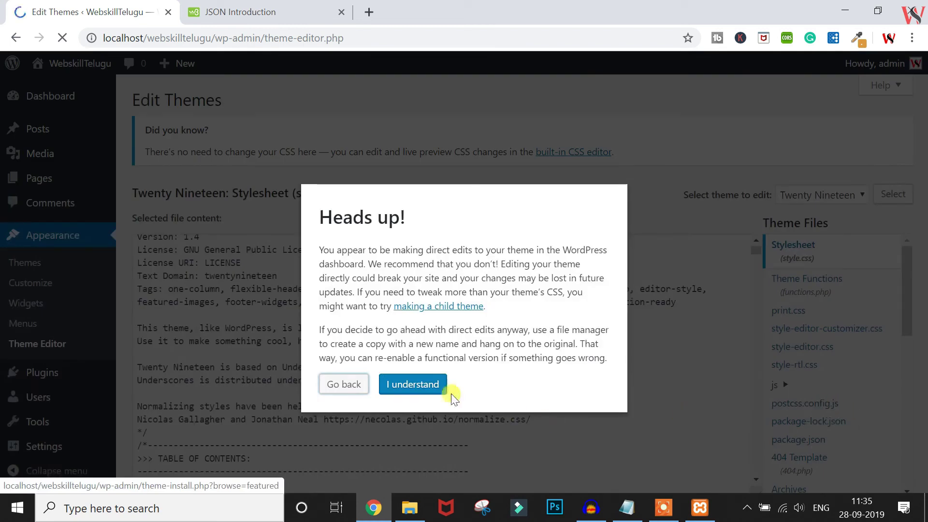
left_click(342, 384)
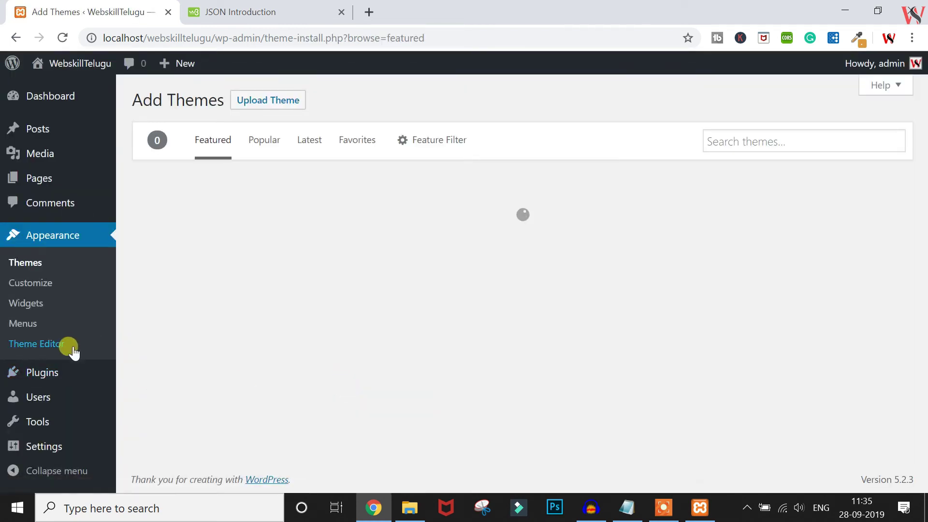
left_click(72, 349)
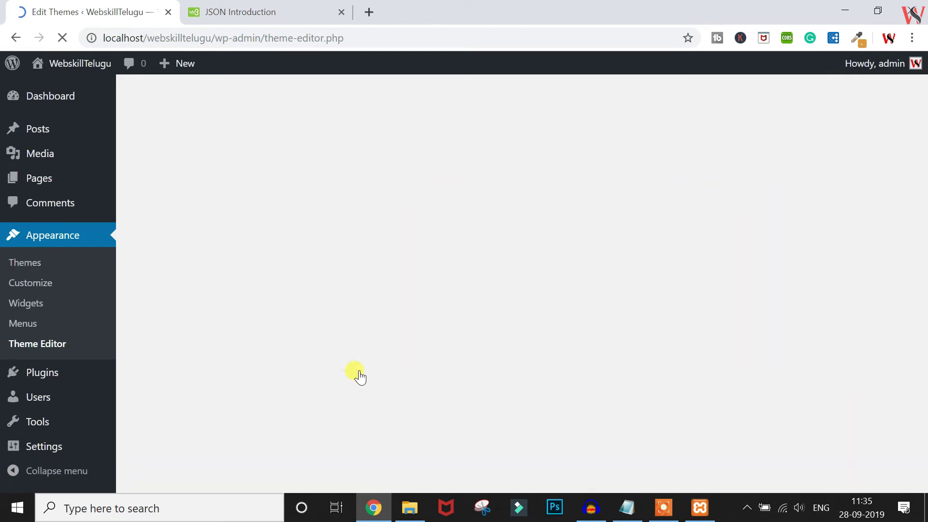
scroll(820, 402, "down", 5)
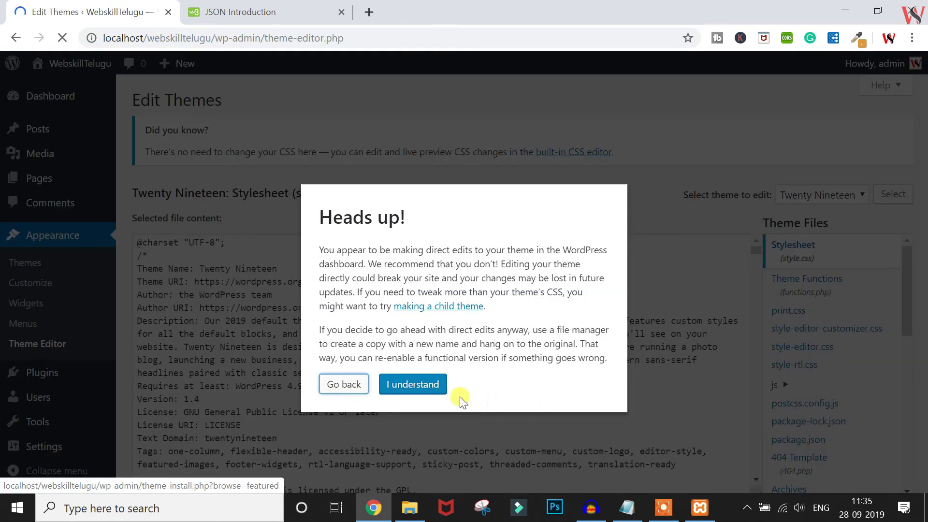
left_click(414, 385)
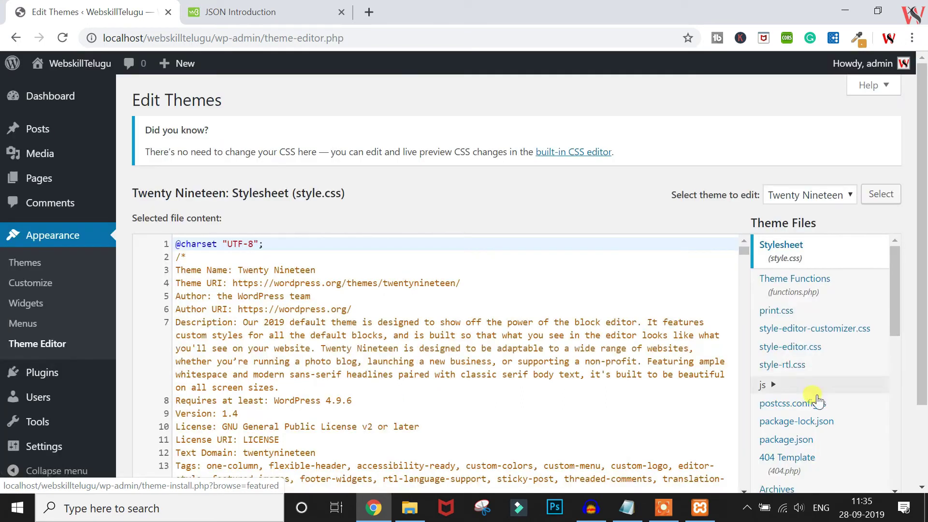
scroll(806, 446, "down", 4)
scroll(809, 450, "down", 4)
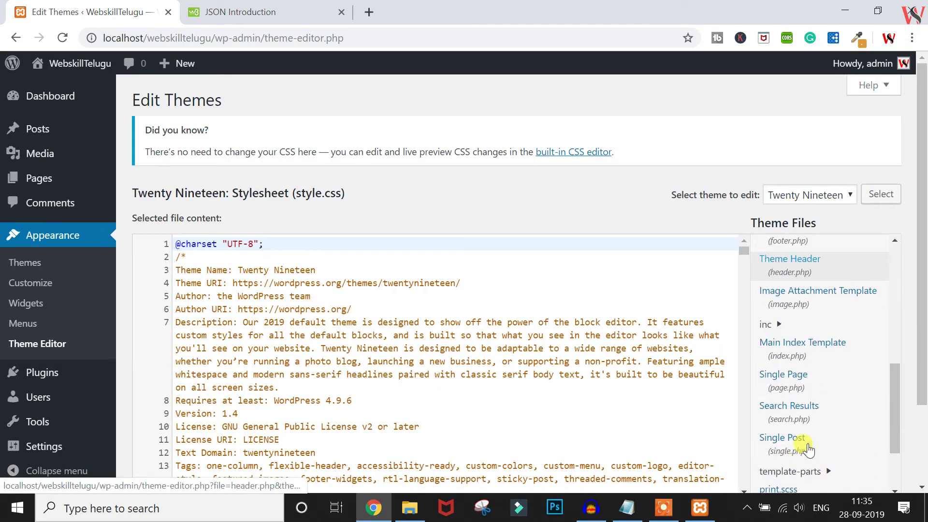
scroll(809, 449, "up", 8)
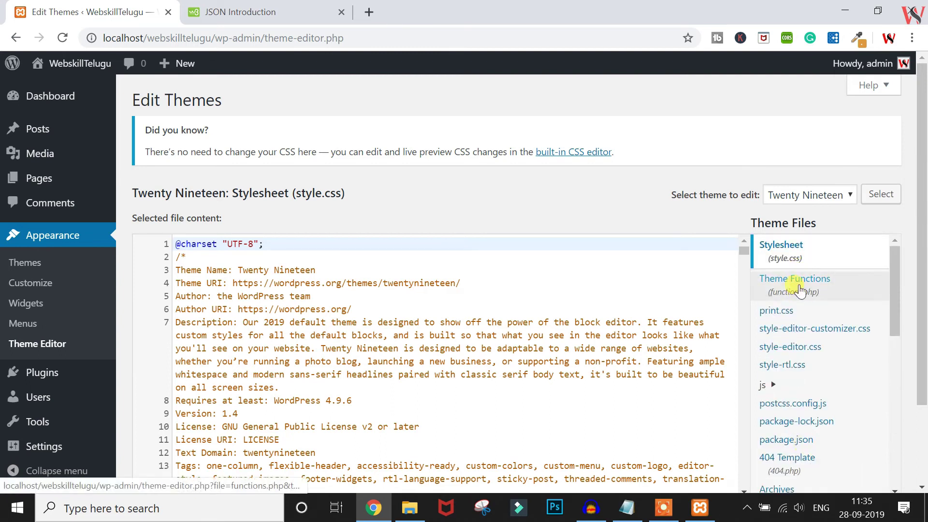
scroll(793, 411, "down", 9)
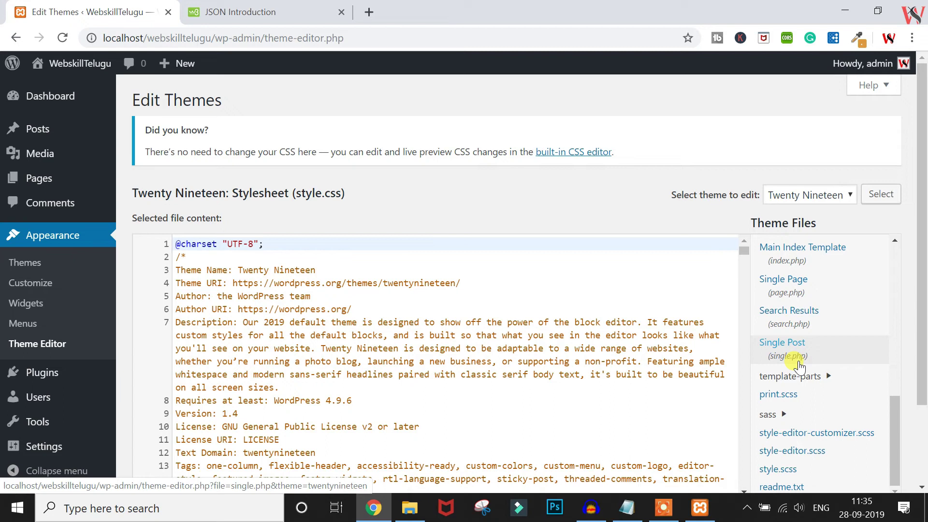
scroll(800, 367, "down", 2)
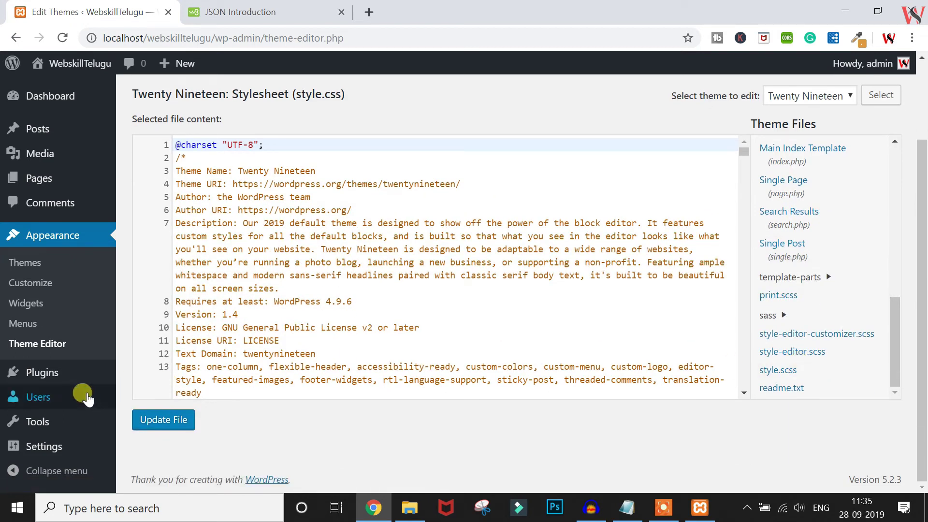
left_click(34, 384)
Search Installed Plugins for 'contact', clear the search, and go to Add New
mouse_move(34, 383)
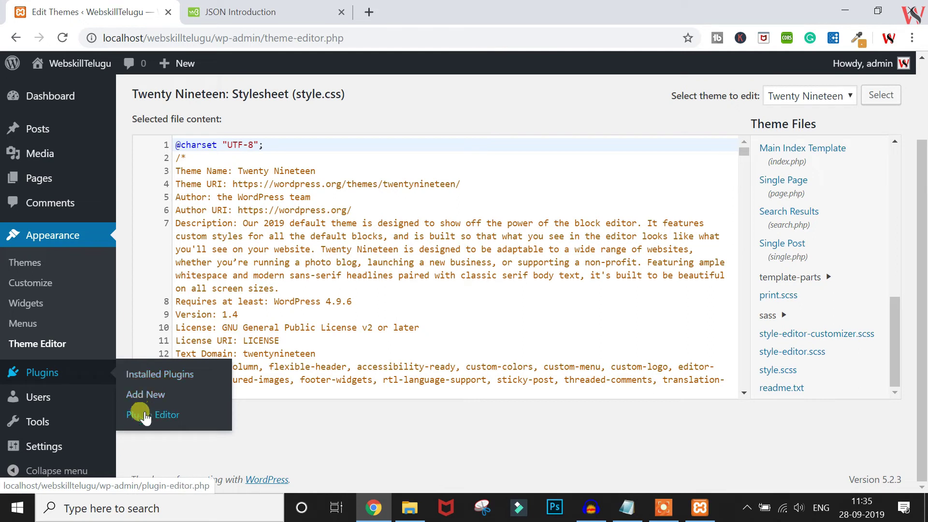
left_click(148, 378)
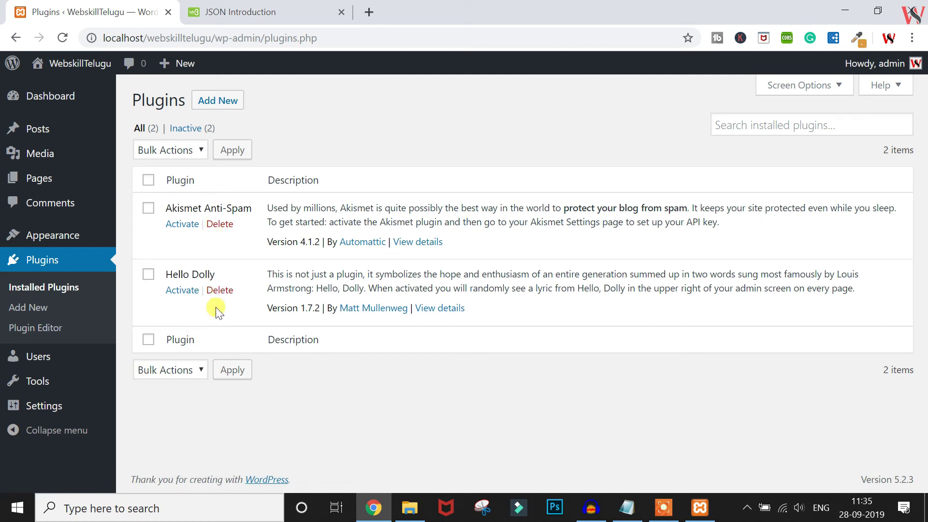
left_click(781, 119)
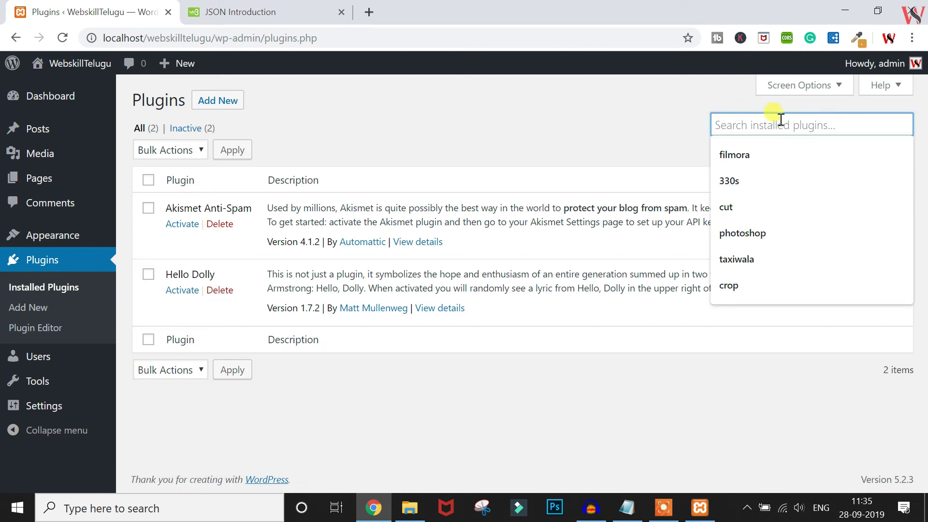
type("contact")
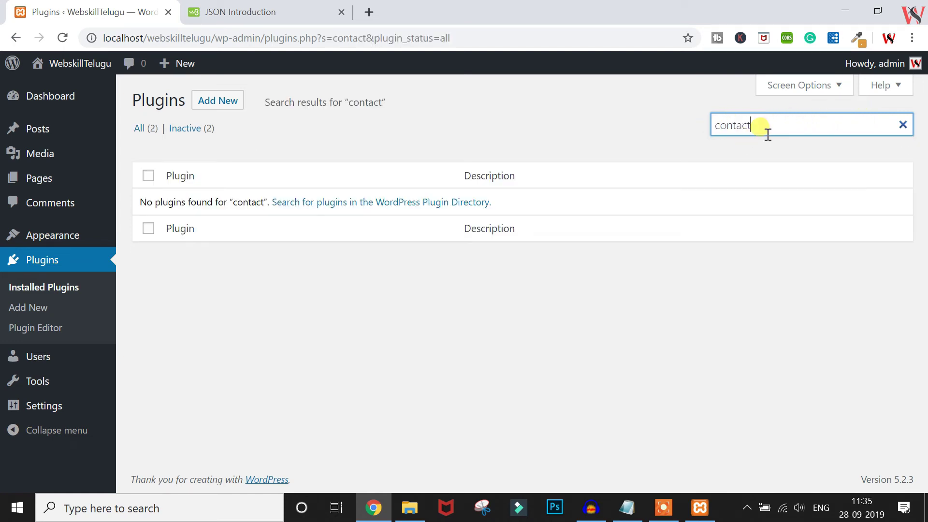
double_click(767, 129)
key("BackSpace")
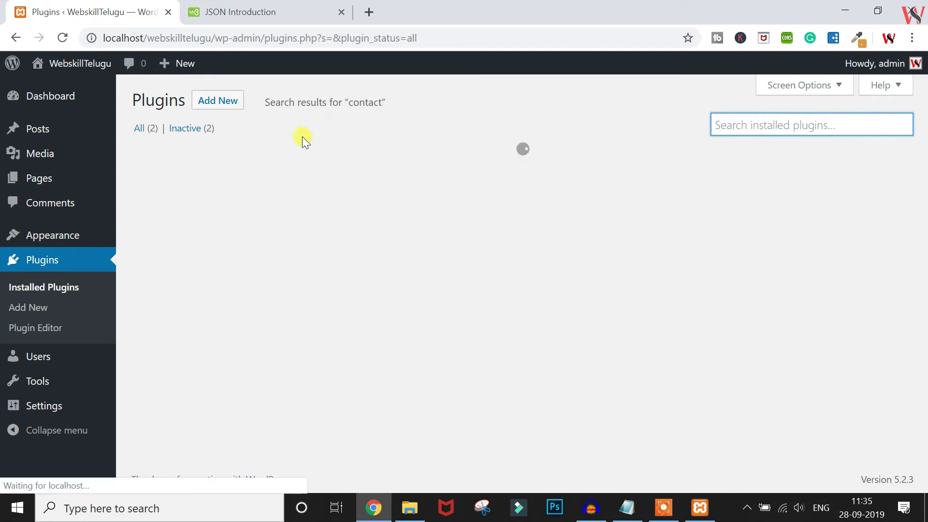
left_click(209, 104)
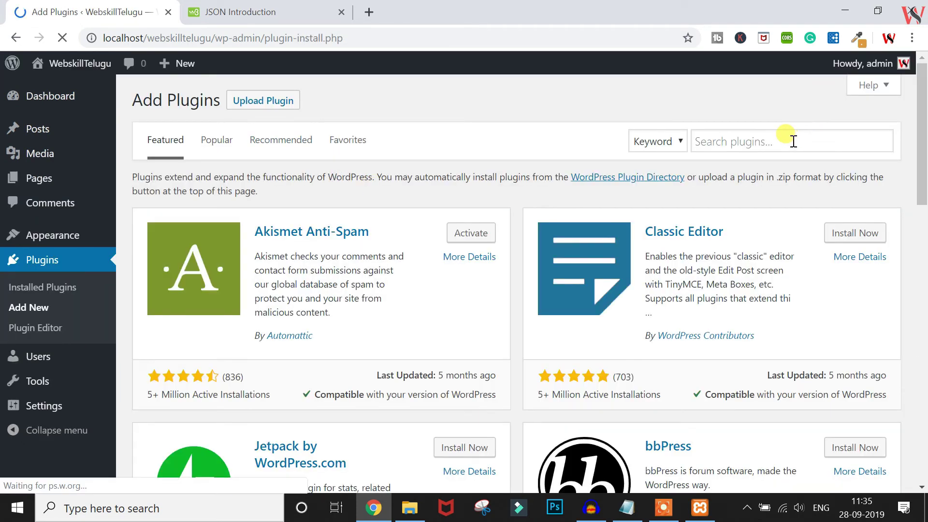
Search the plugin directory for 'contact', browse the results, then switch to File Explorer
left_click(794, 141)
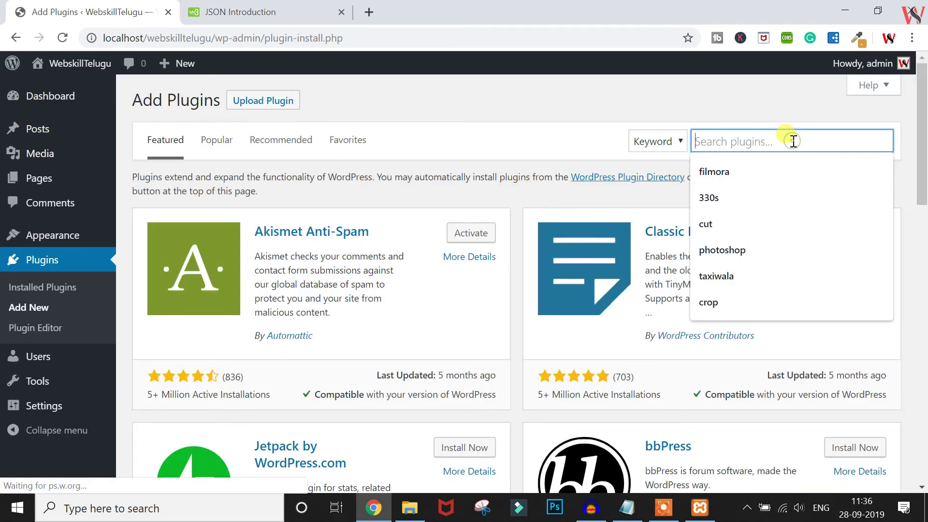
type("contact")
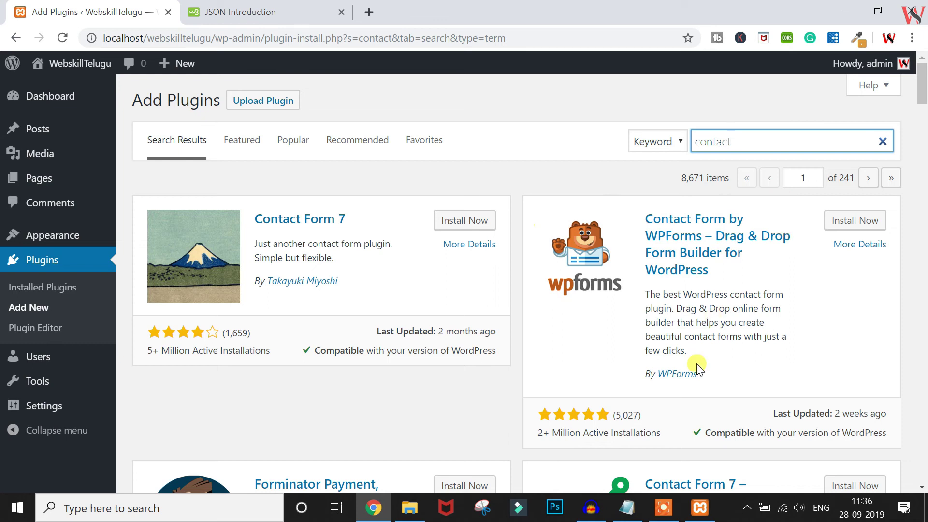
scroll(697, 364, "down", 5)
scroll(697, 363, "up", 5)
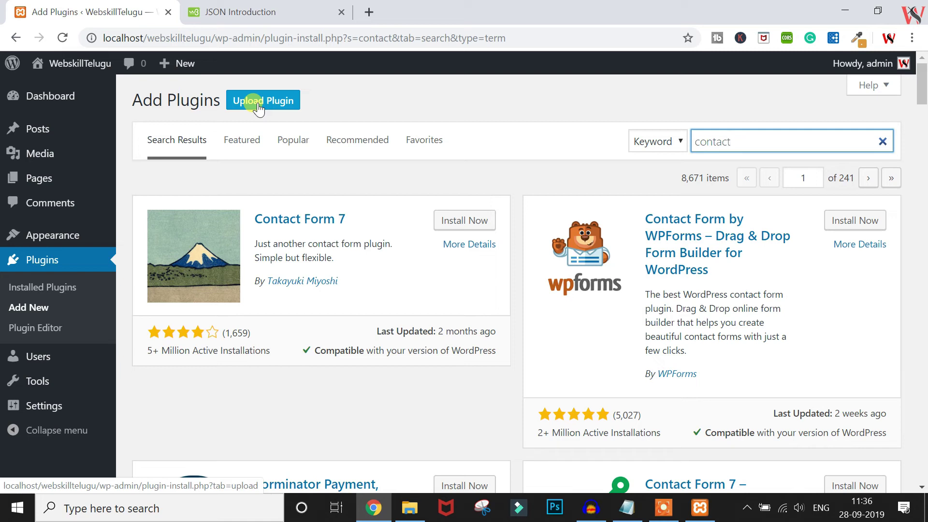
left_click(409, 507)
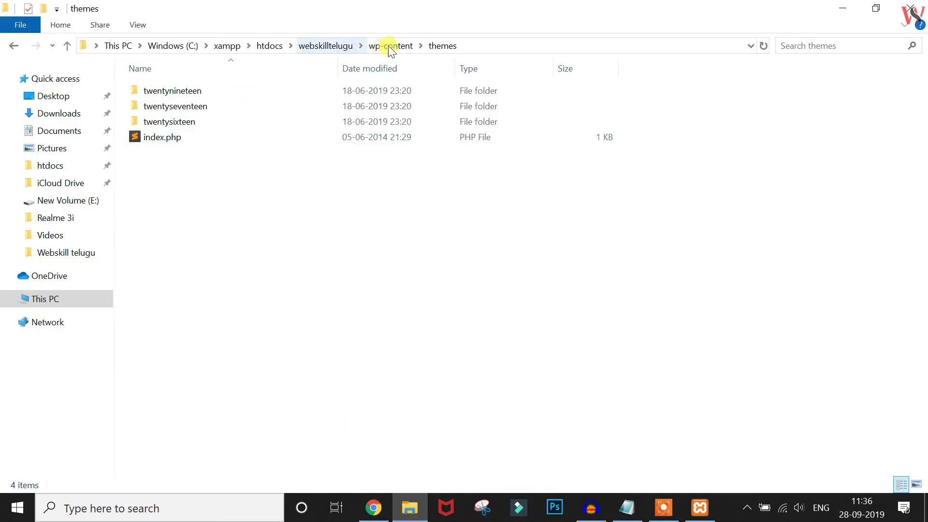
View the wp-content plugins folder (akismet, hello.php, index.php), then return to Chrome
left_click(388, 46)
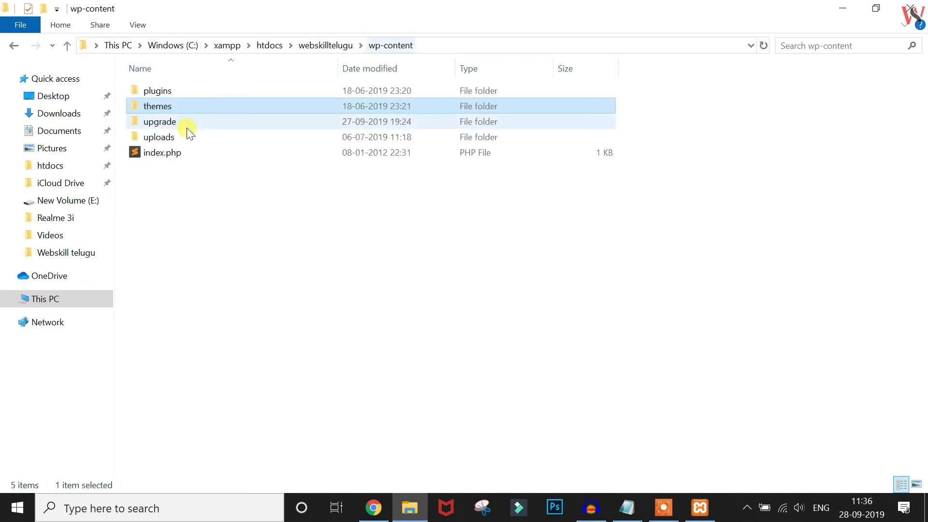
double_click(163, 91)
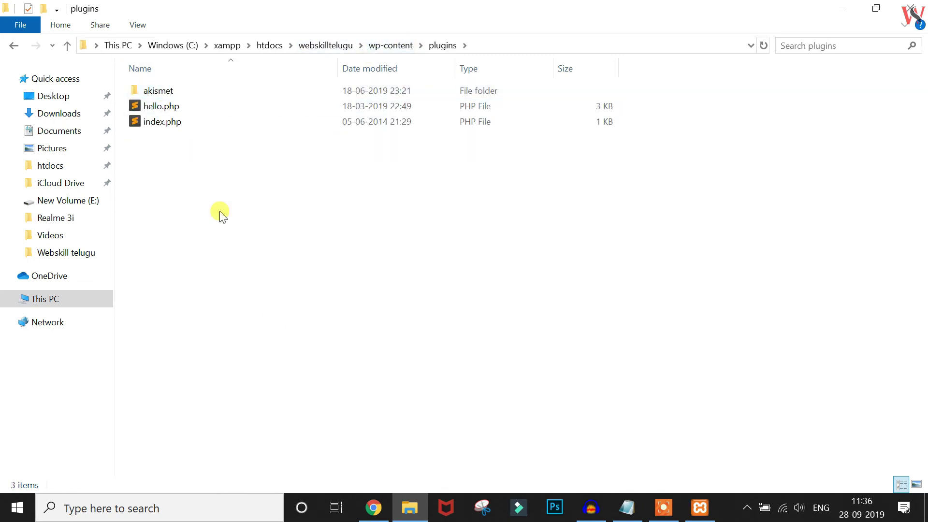
left_click(373, 507)
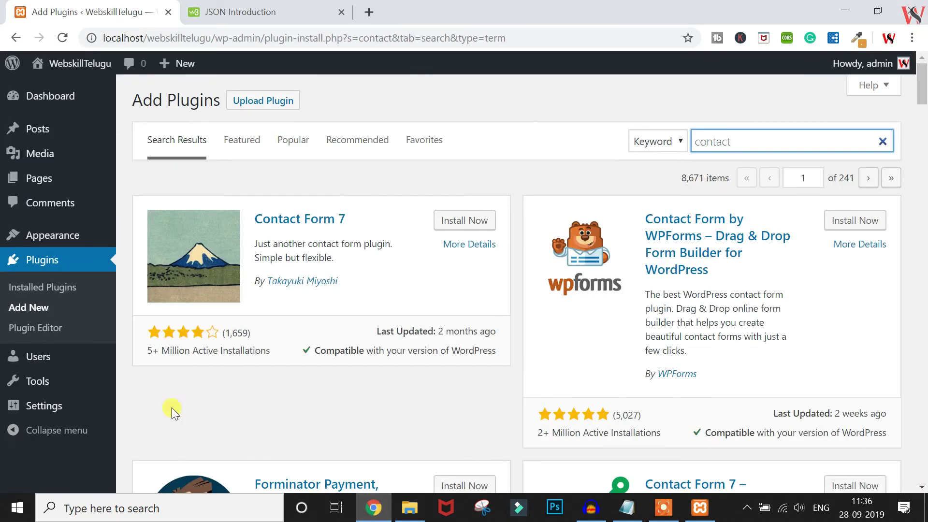
Open the Add New user form and review the Role options, leaving Subscriber selected
left_click(43, 360)
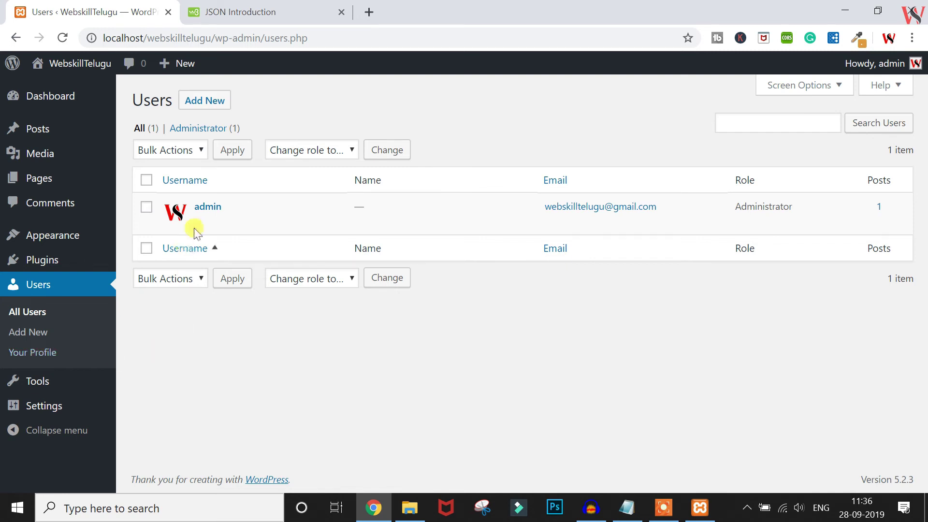
mouse_move(195, 233)
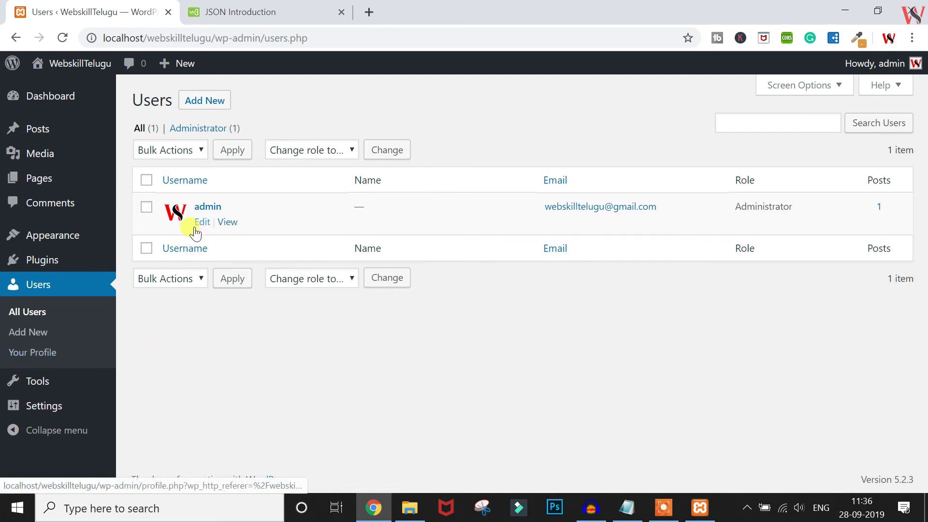
left_click(202, 101)
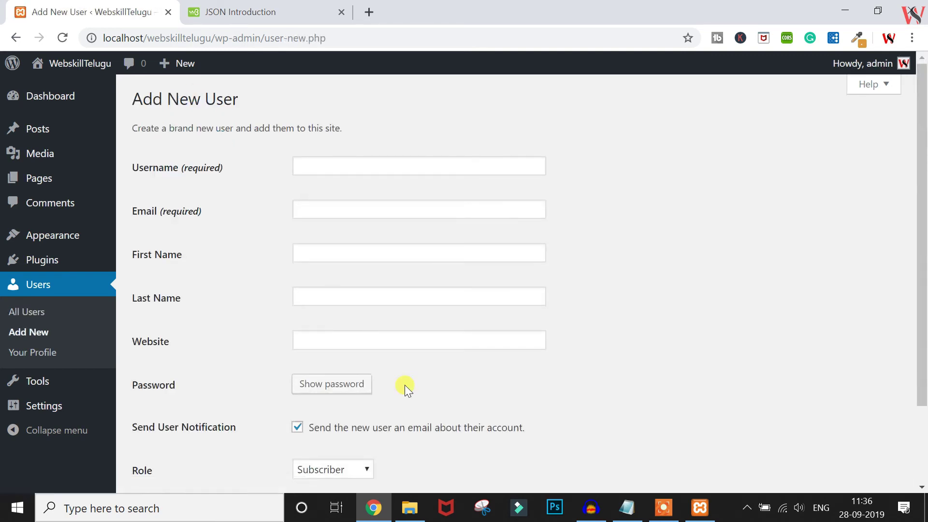
scroll(405, 387, "down", 2)
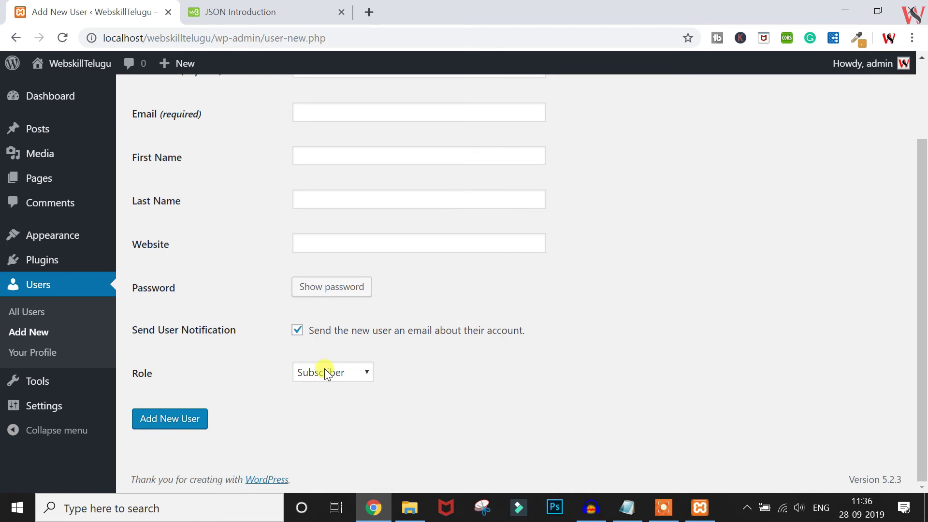
left_click(325, 371)
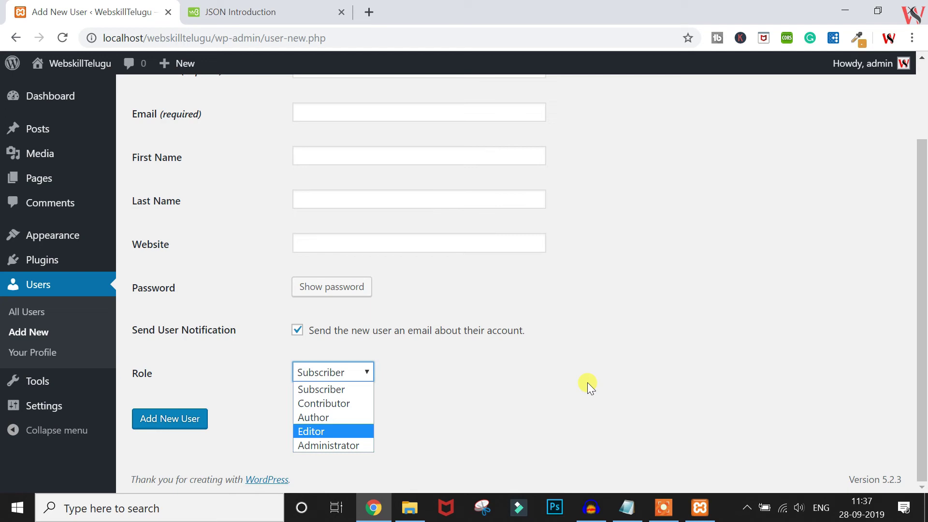
mouse_move(76, 235)
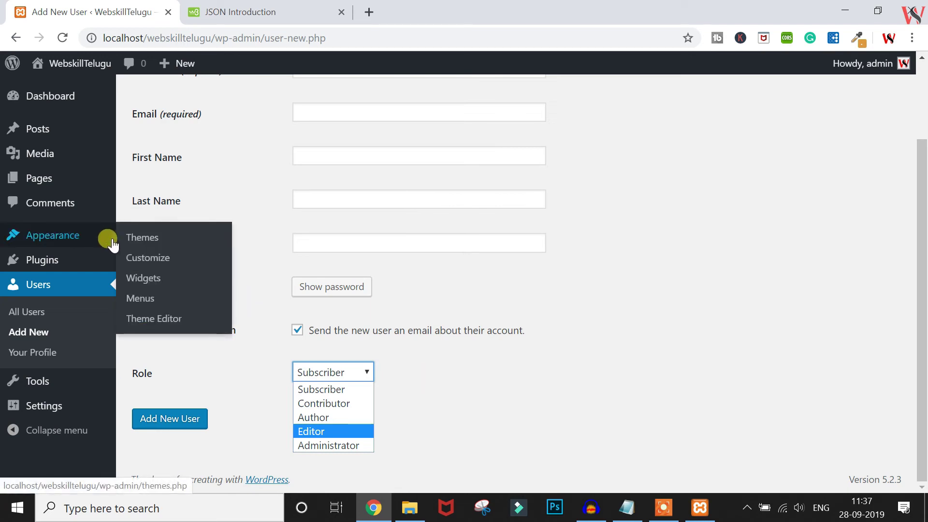
mouse_move(40, 178)
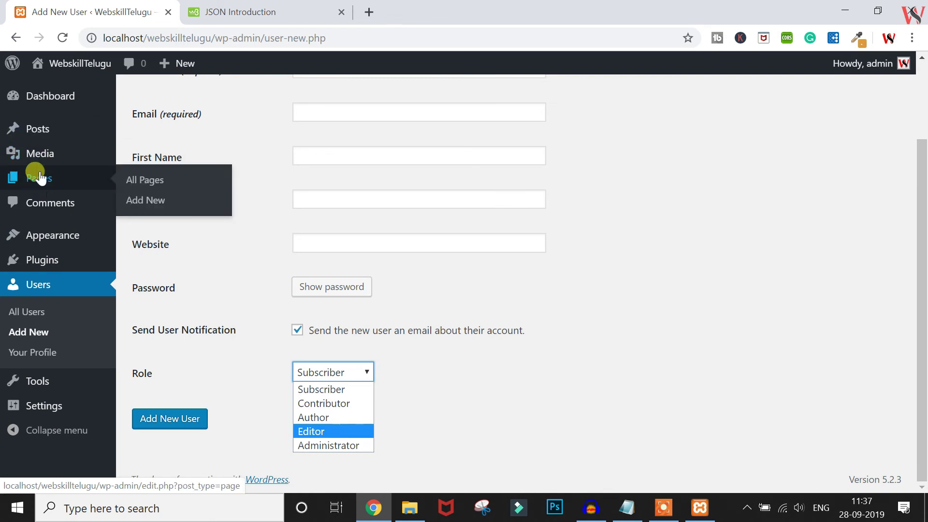
left_click(448, 291)
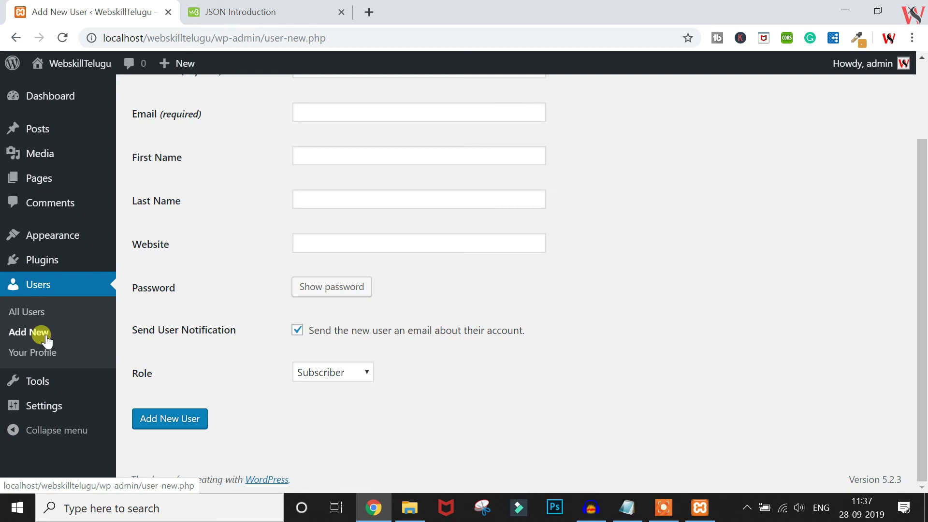
Open Your Profile and scroll through its name, contact info and biography fields
left_click(45, 358)
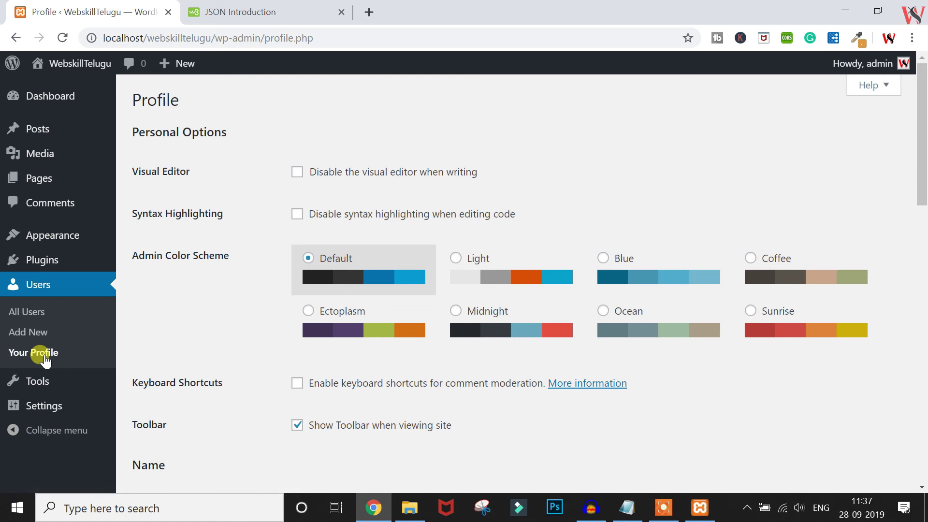
scroll(291, 437, "down", 10)
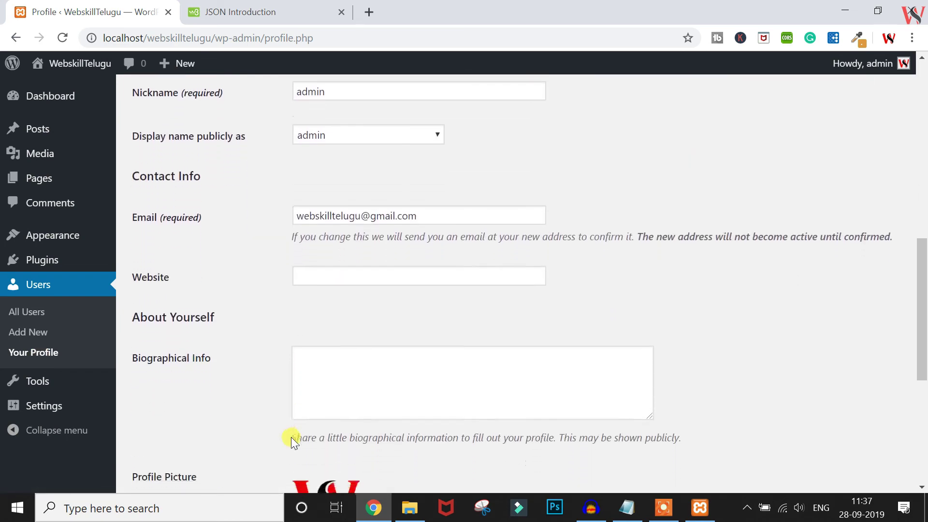
mouse_move(30, 394)
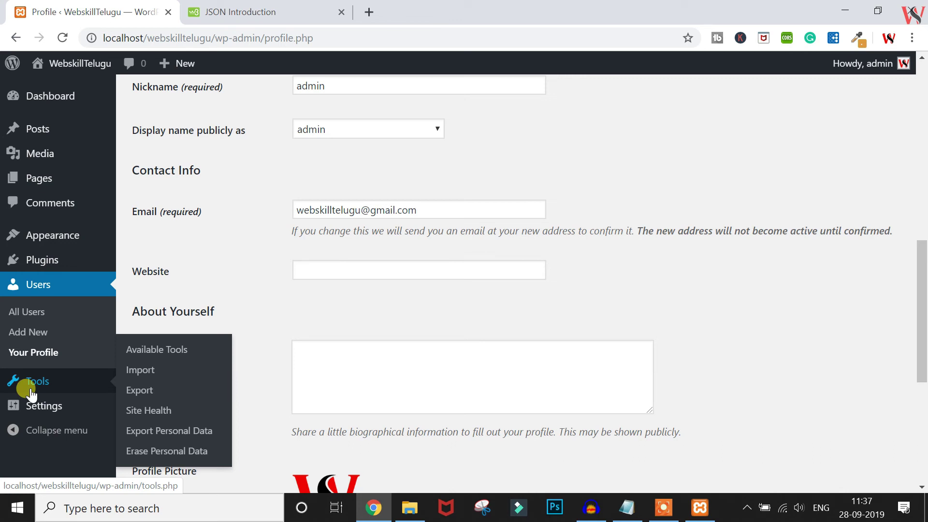
Browse the Available Tools page and the Import page
left_click(152, 353)
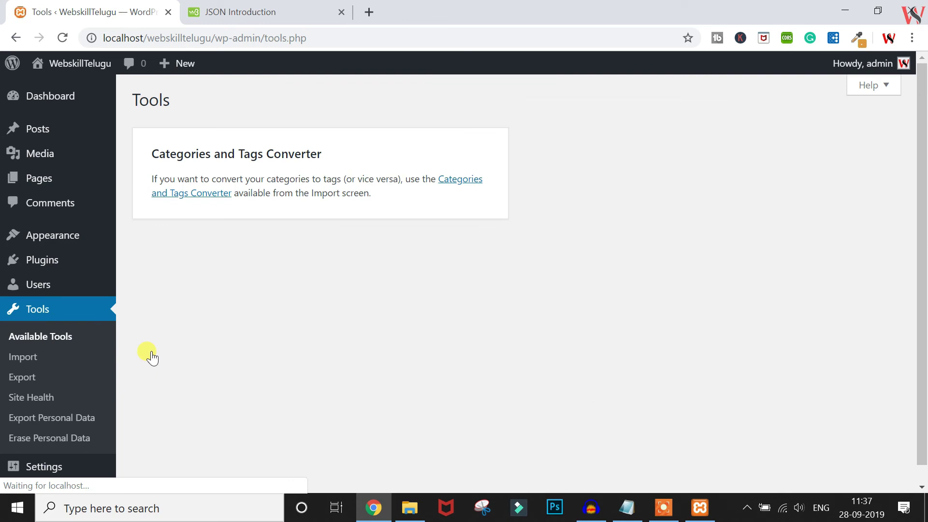
left_click(20, 363)
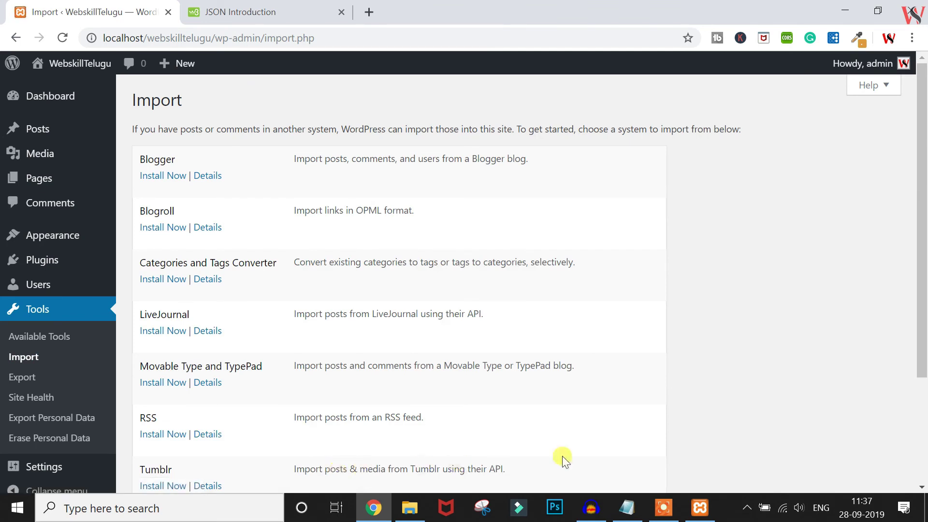
scroll(562, 457, "down", 3)
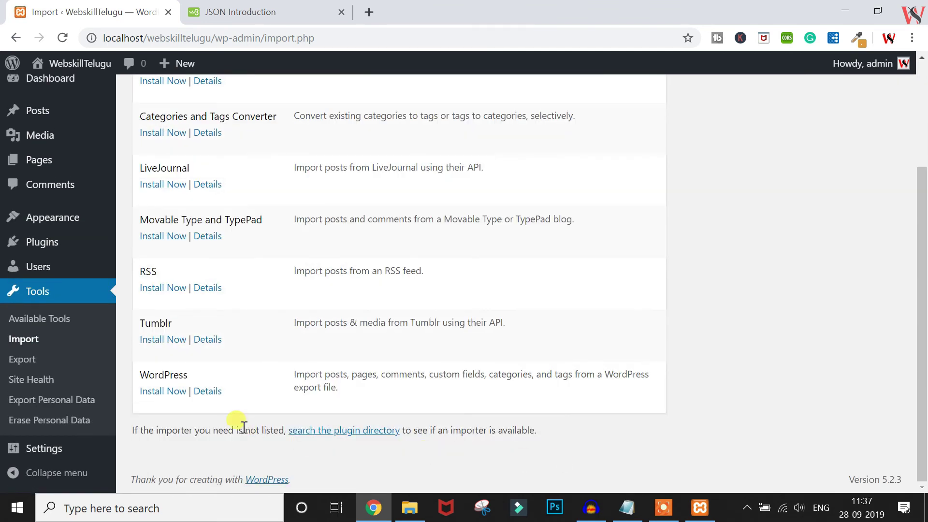
scroll(242, 426, "up", 3)
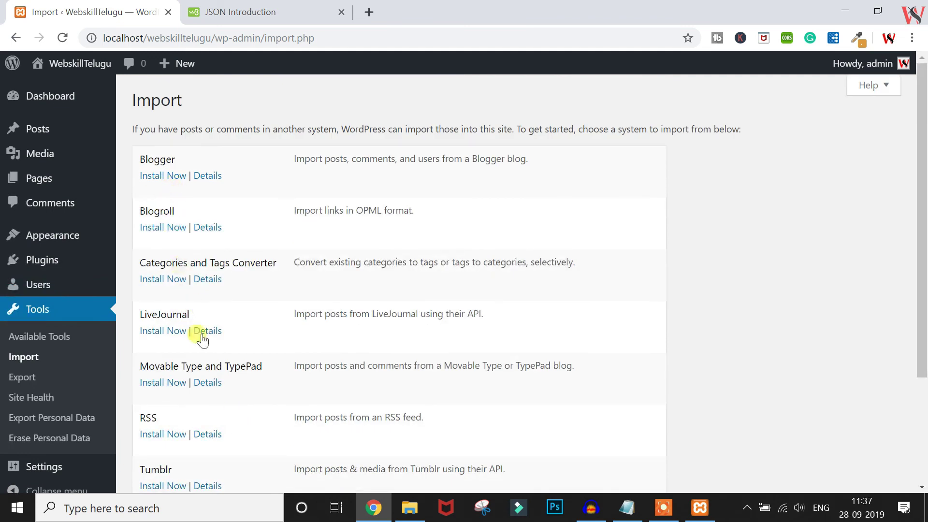
scroll(207, 358, "down", 3)
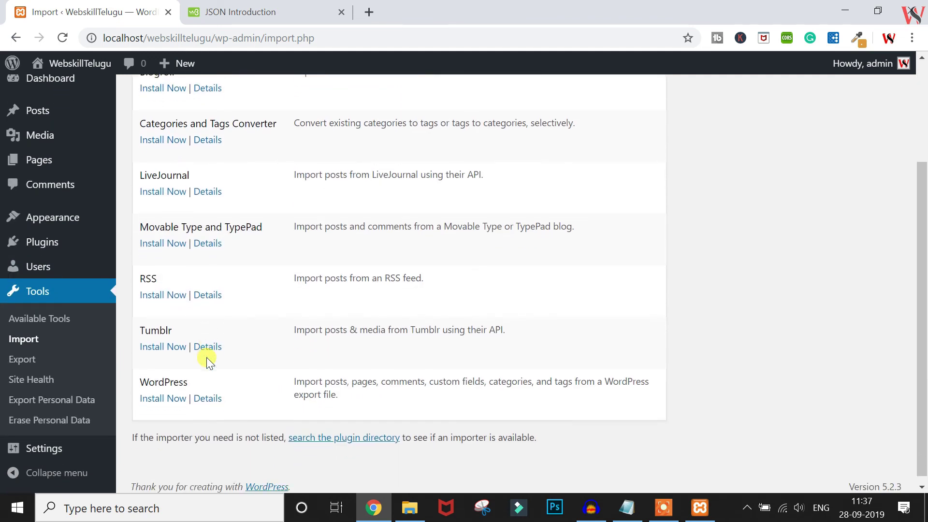
scroll(207, 358, "up", 3)
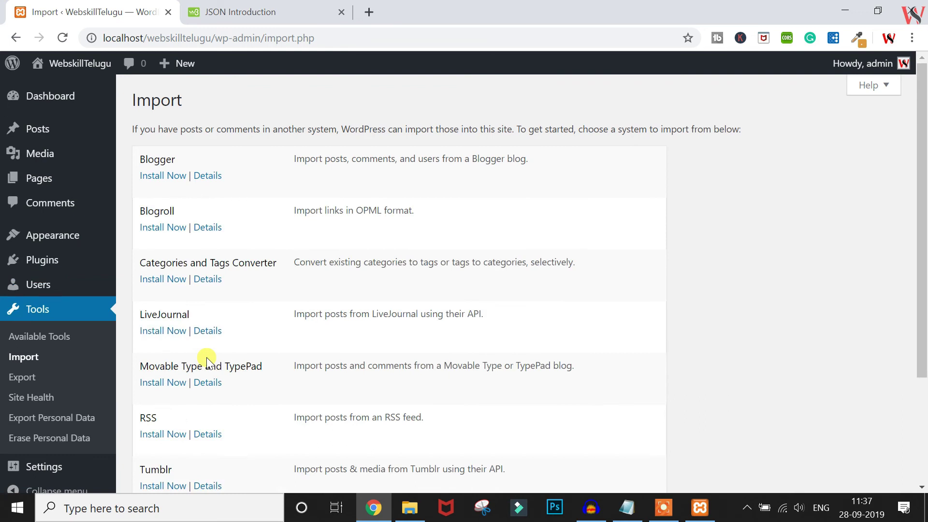
scroll(207, 358, "down", 3)
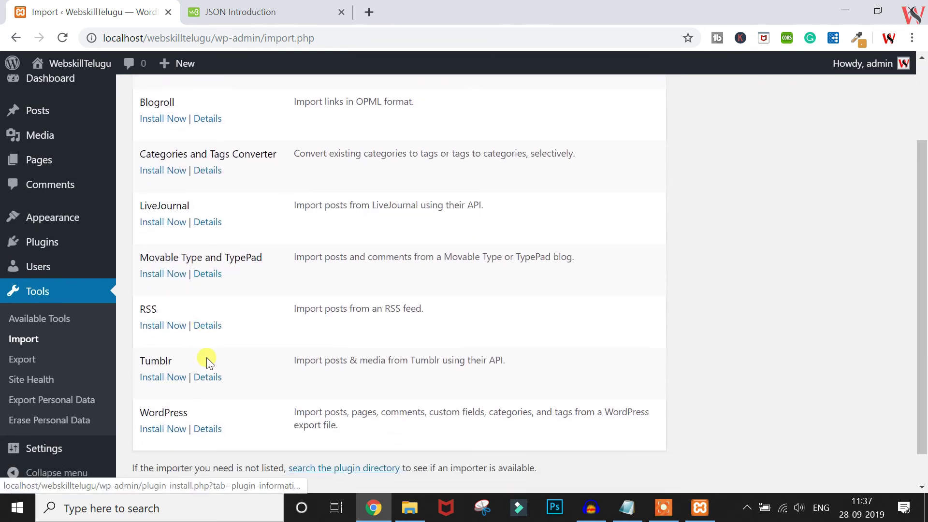
scroll(207, 357, "down", 1)
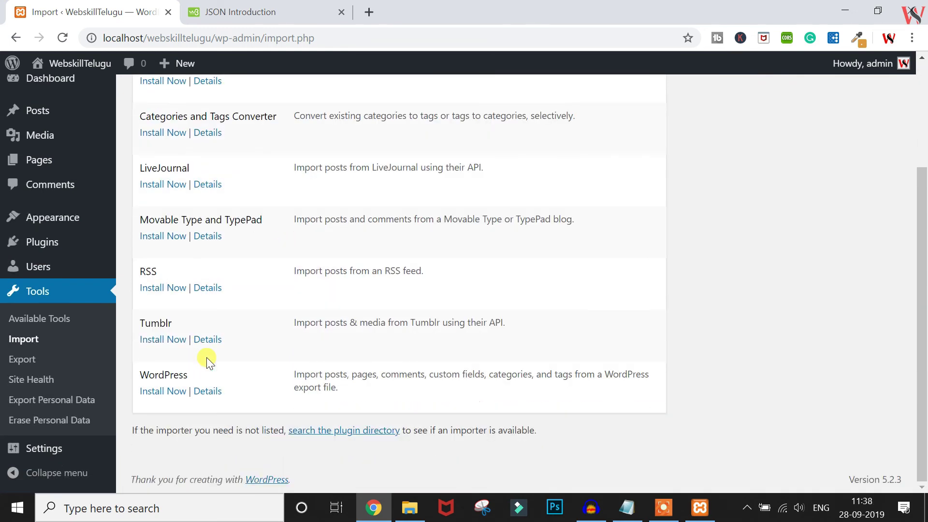
View the Export and Site Health pages, then open the Export Personal Data tool
left_click(24, 365)
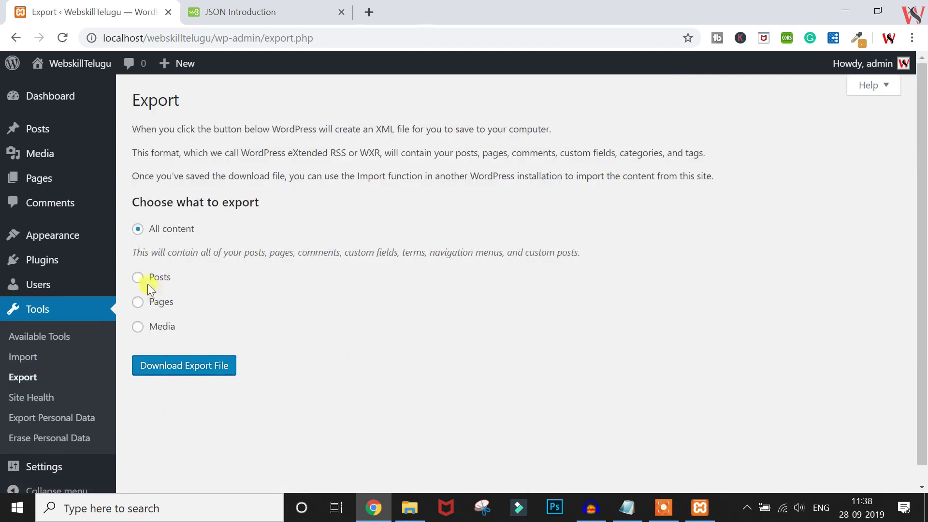
left_click(28, 401)
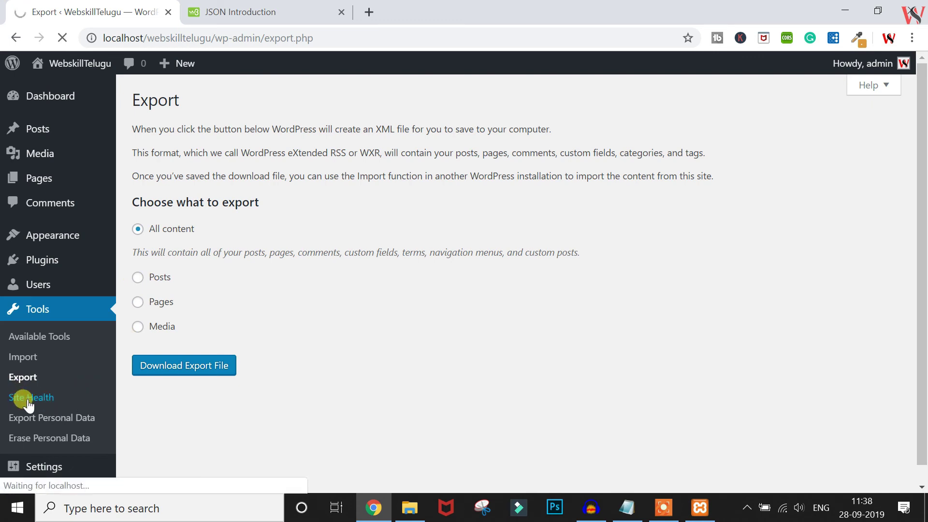
scroll(432, 310, "down", 3)
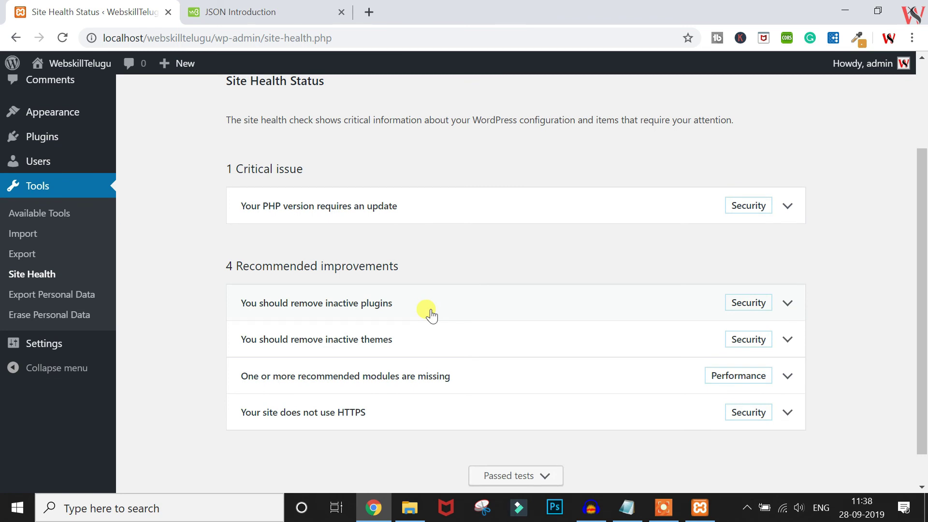
left_click(55, 300)
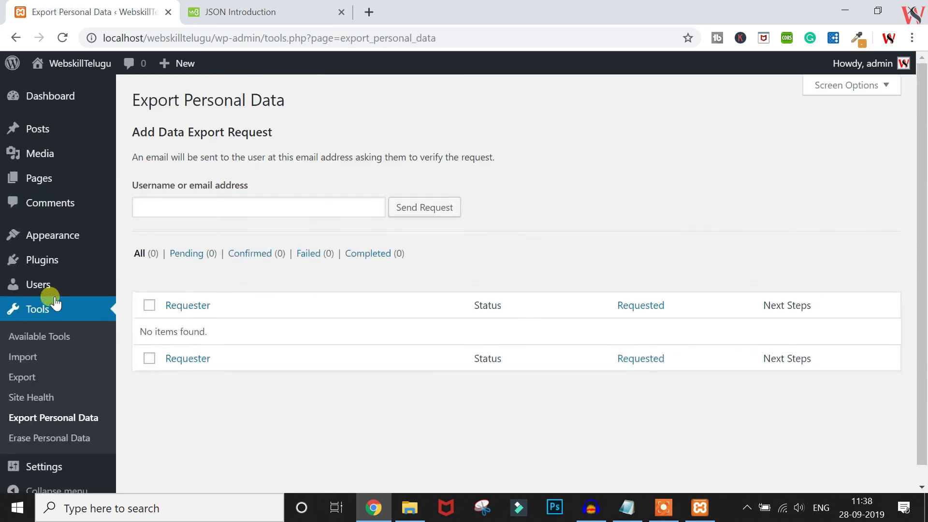
scroll(71, 375, "down", 1)
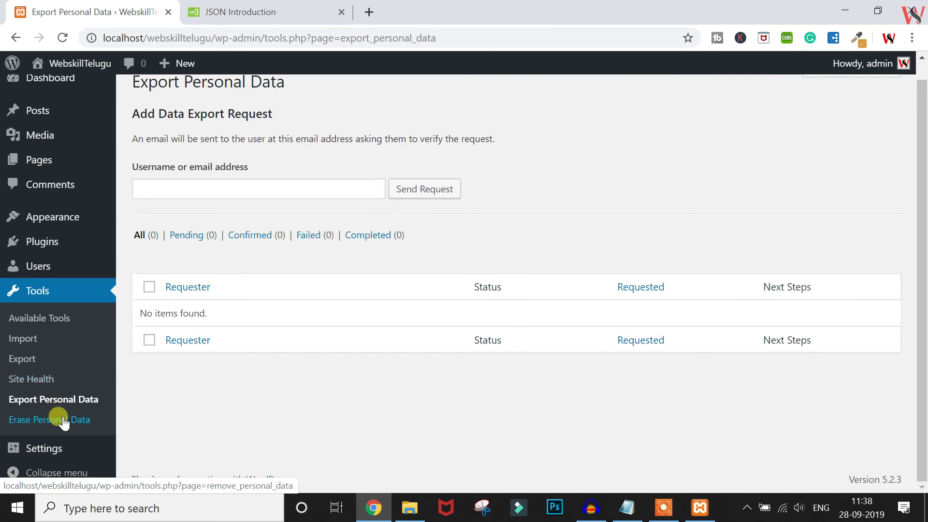
Look through the General settings page
left_click(57, 451)
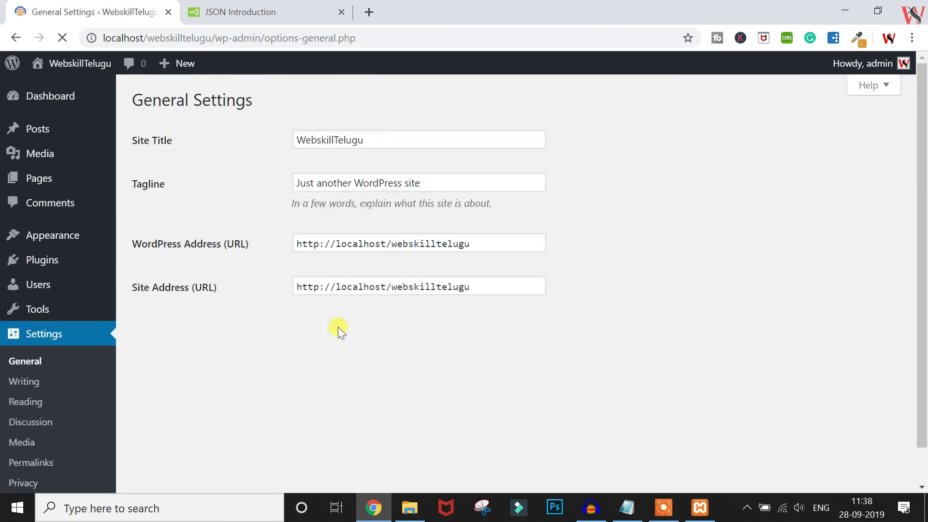
scroll(338, 327, "down", 2)
scroll(338, 327, "up", 2)
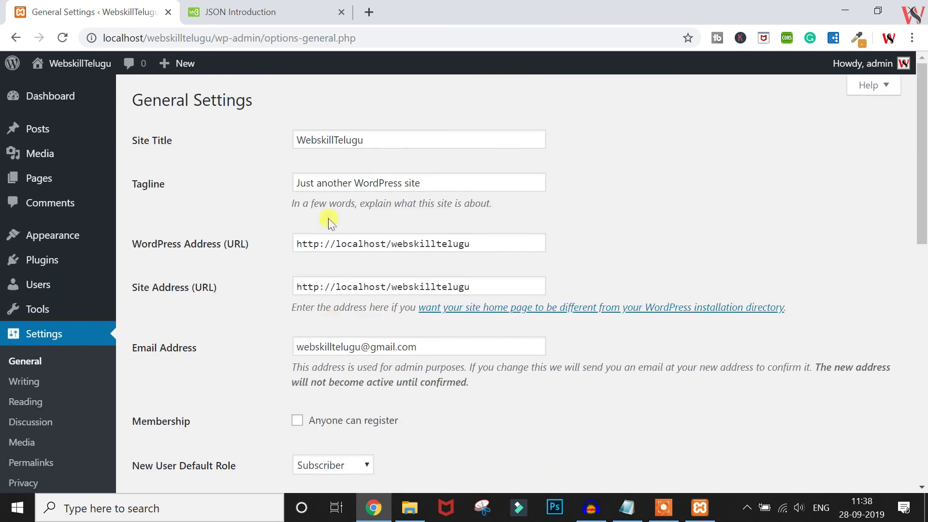
scroll(355, 165, "down", 3)
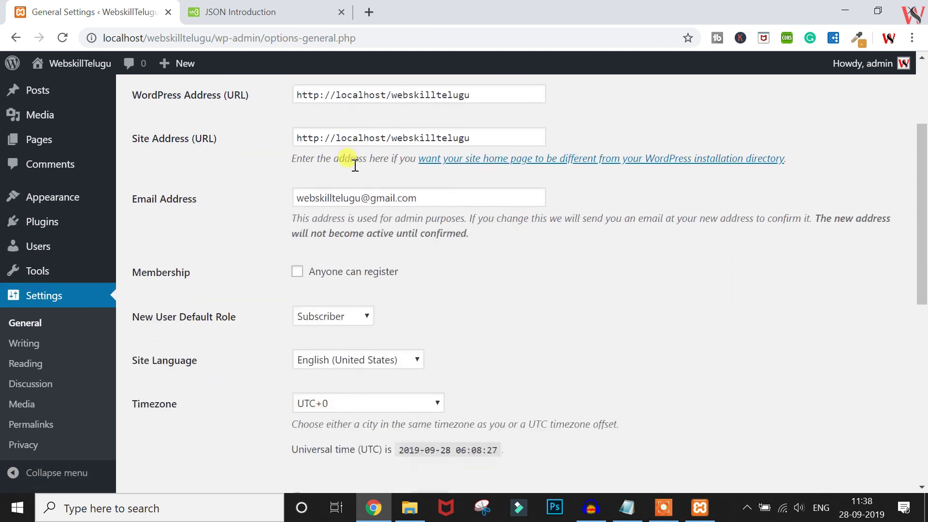
scroll(354, 165, "down", 4)
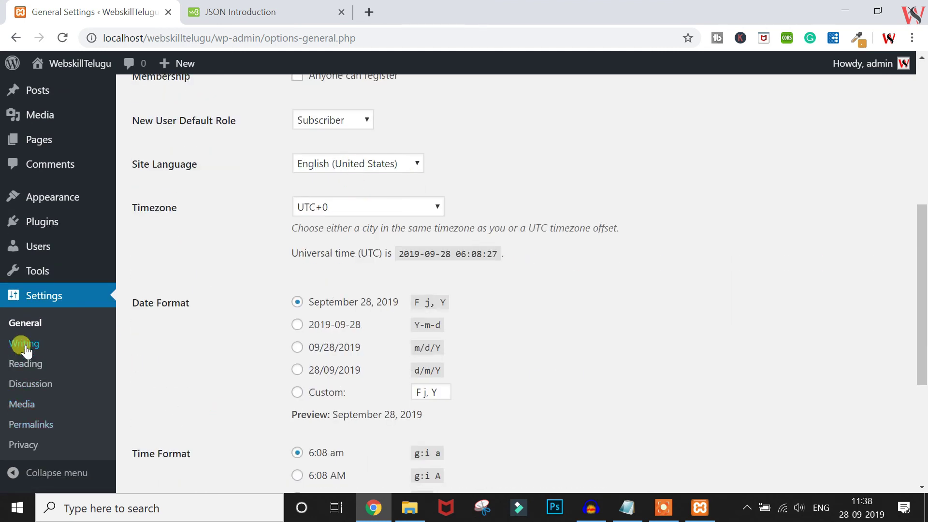
Review the Writing settings, leaving the default post category as Uncategorized
left_click(25, 347)
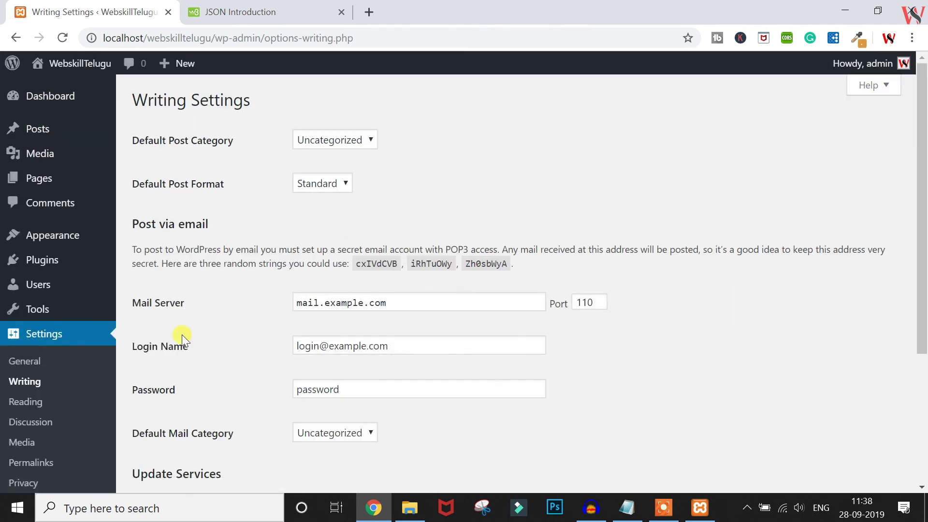
scroll(210, 337, "down", 4)
scroll(210, 337, "up", 3)
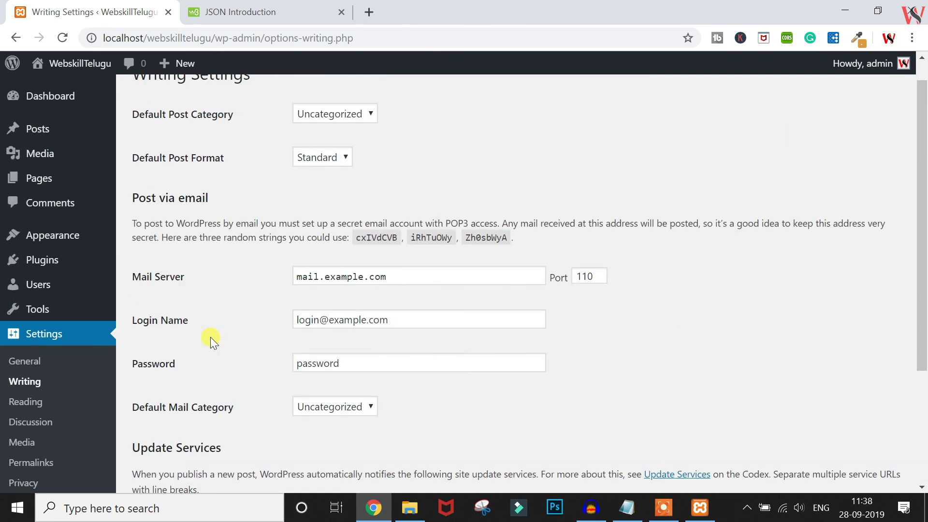
left_click(326, 109)
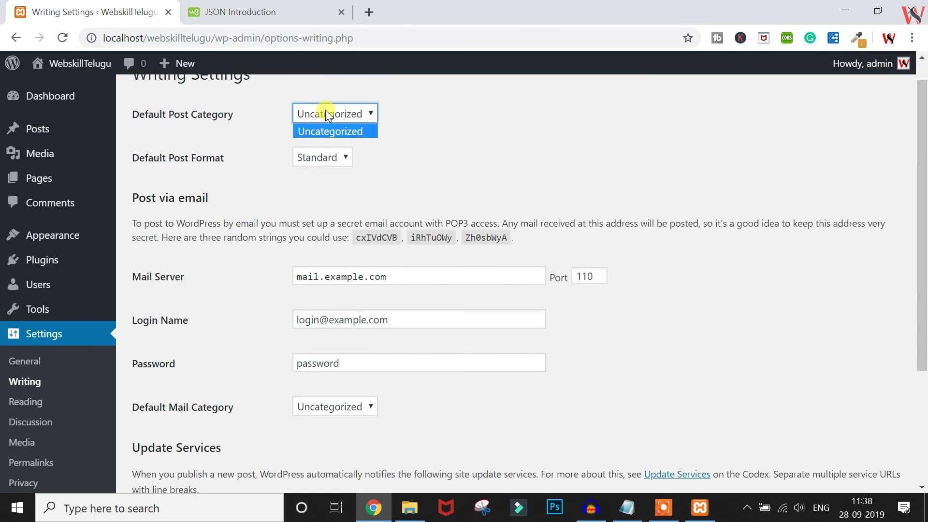
left_click(326, 109)
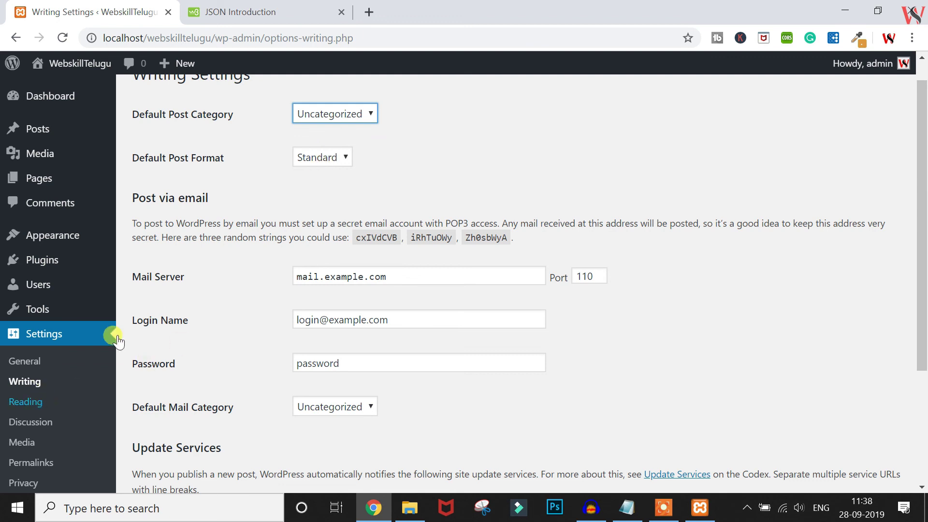
scroll(271, 219, "down", 3)
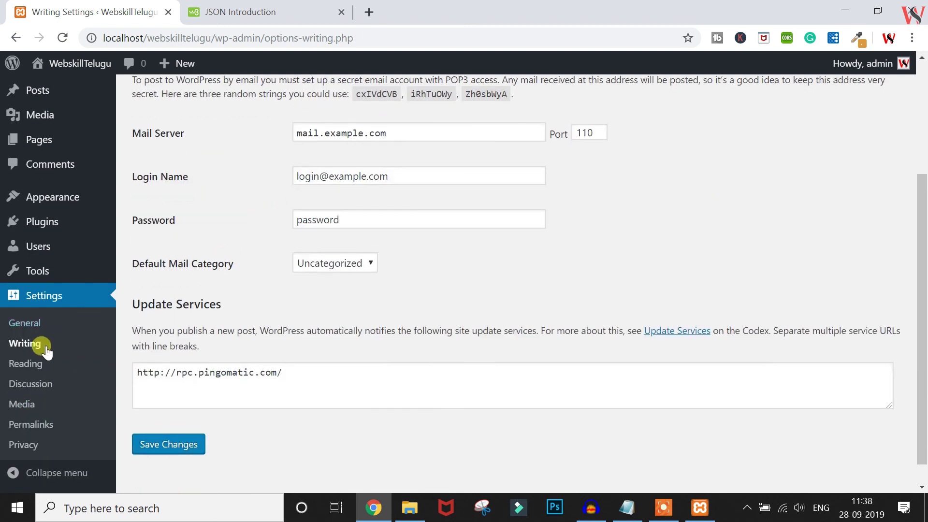
Look through the Reading and Discussion settings pages
left_click(39, 369)
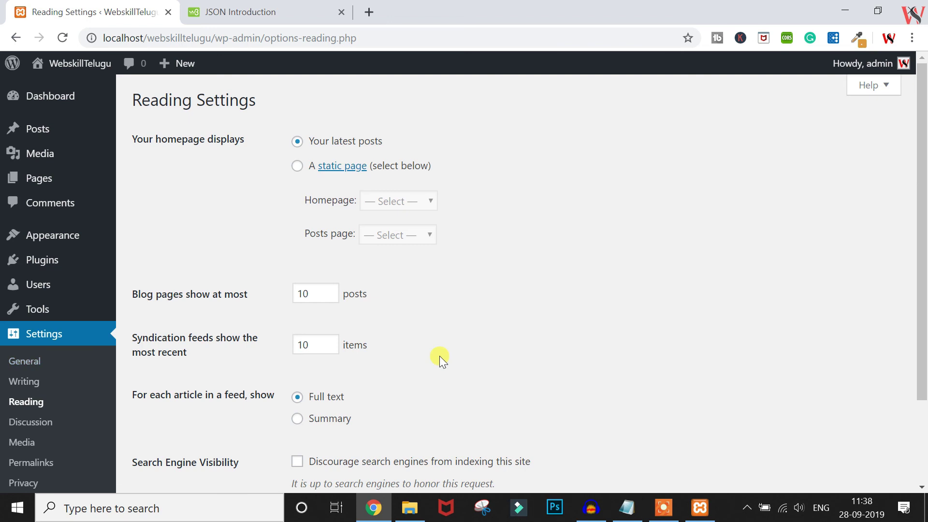
scroll(440, 356, "down", 3)
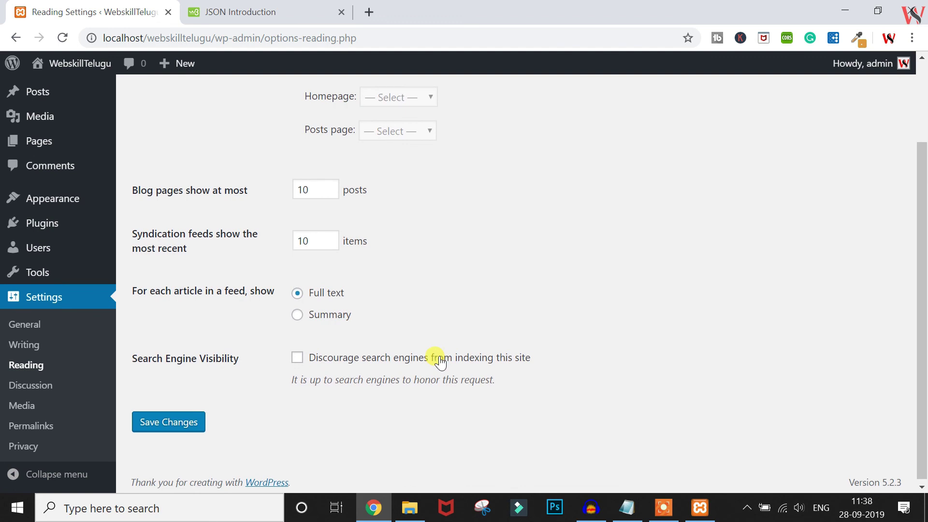
left_click(21, 389)
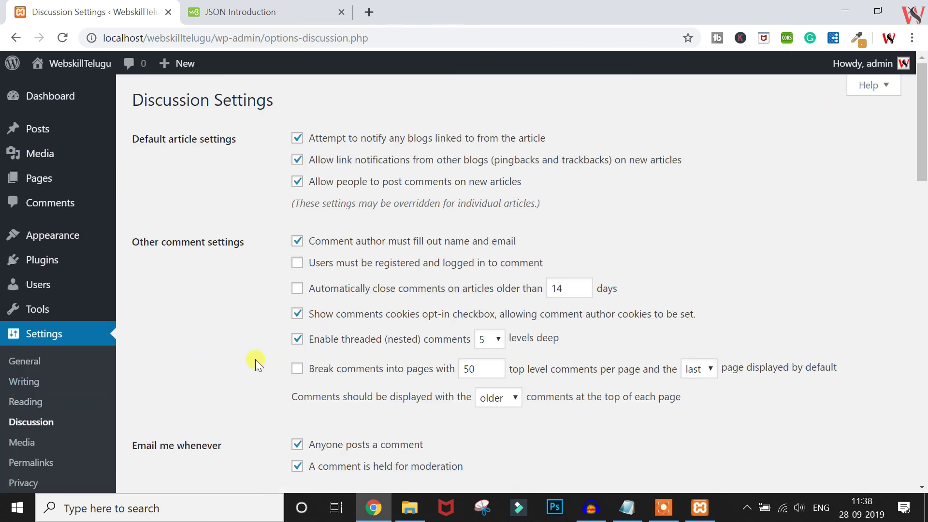
scroll(255, 359, "down", 3)
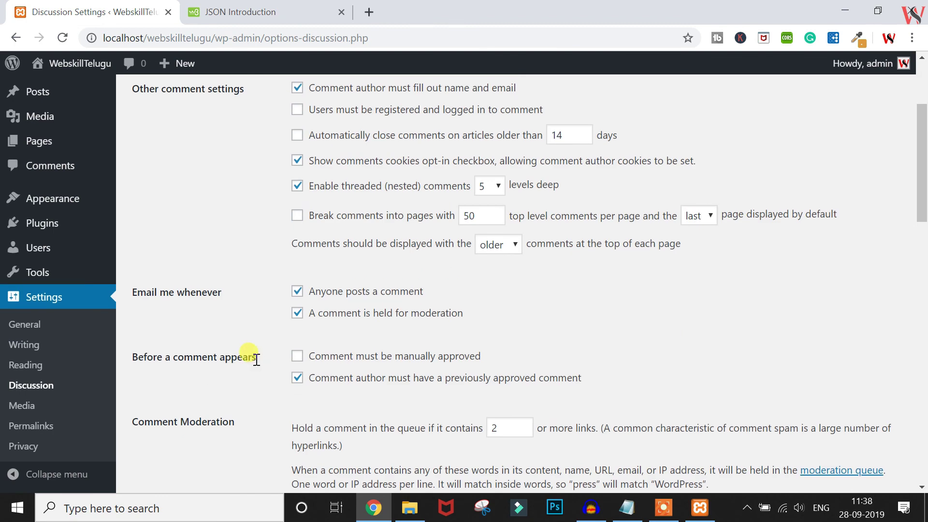
scroll(252, 357, "down", 1)
Check the Media settings (150×150 thumbnails, month/year folders), then go to Permalinks
left_click(17, 411)
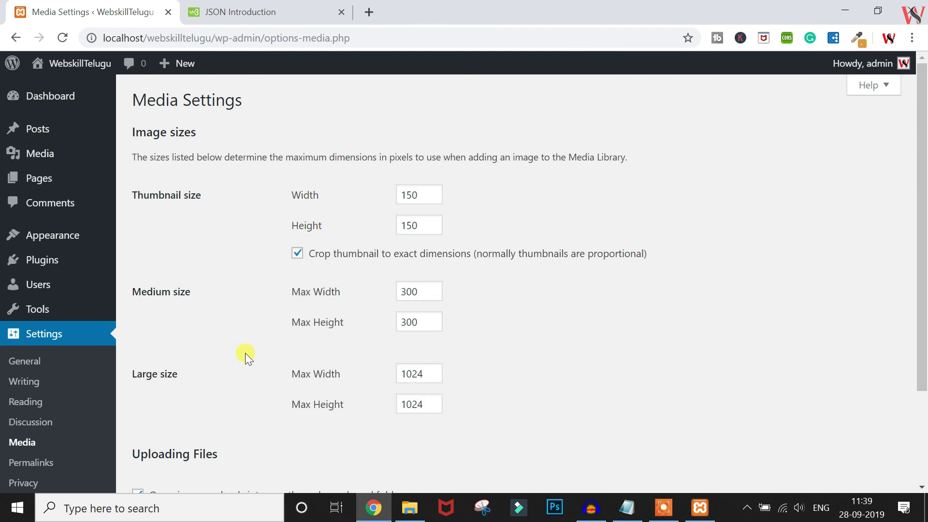
scroll(245, 353, "down", 3)
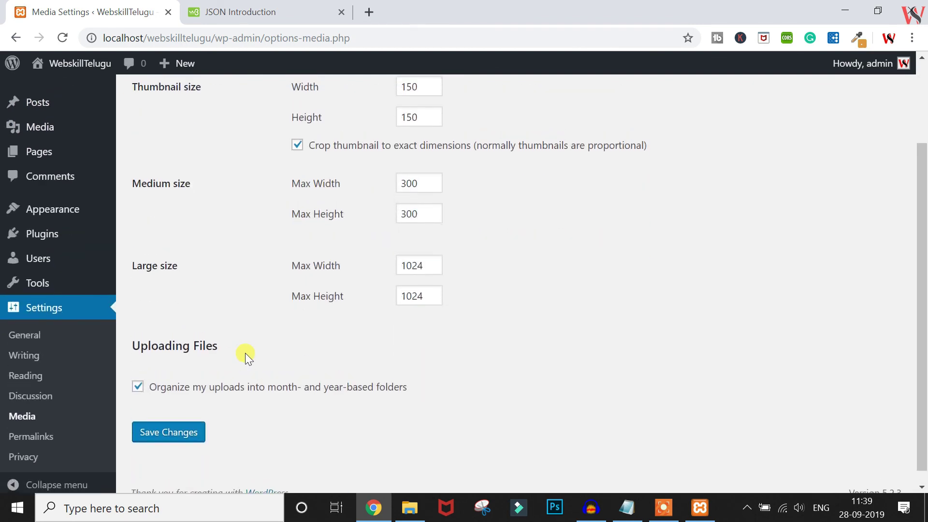
scroll(244, 321, "up", 2)
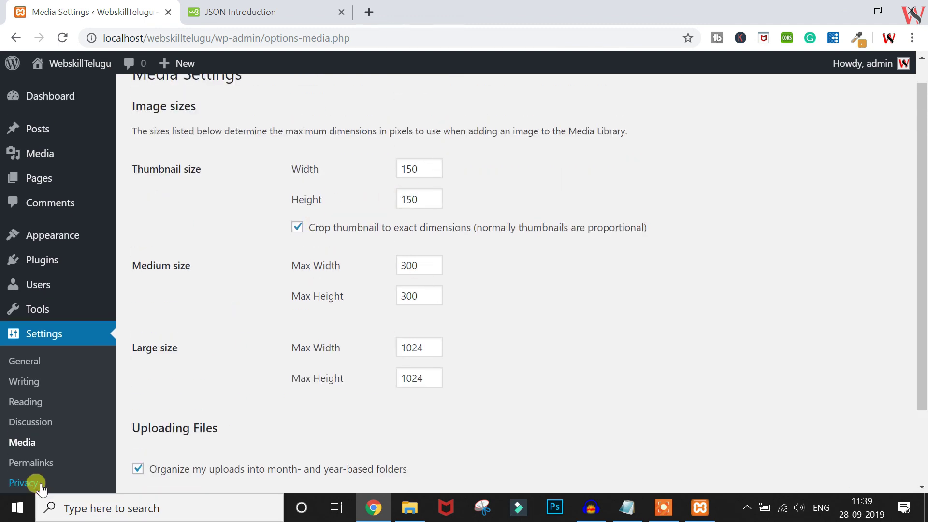
left_click(29, 464)
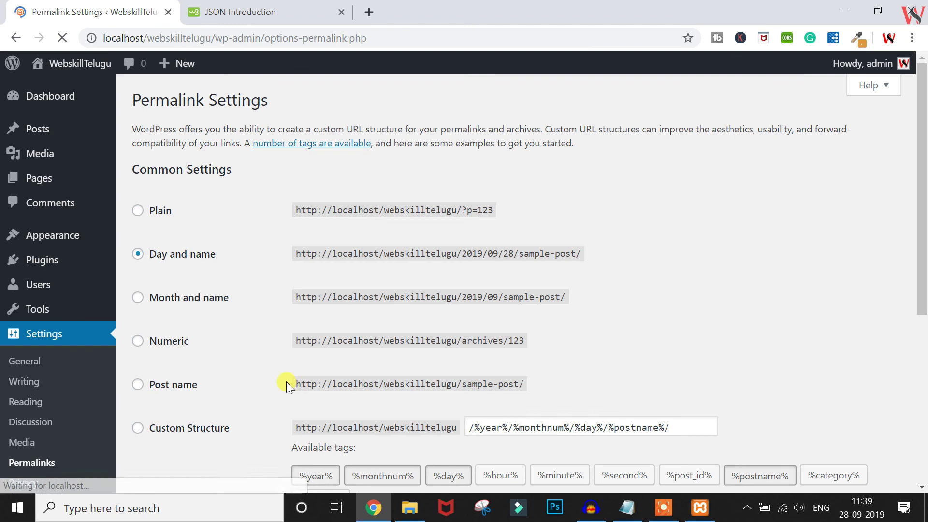
Select Post name as the permalink structure instead of Plain
scroll(286, 381, "down", 1)
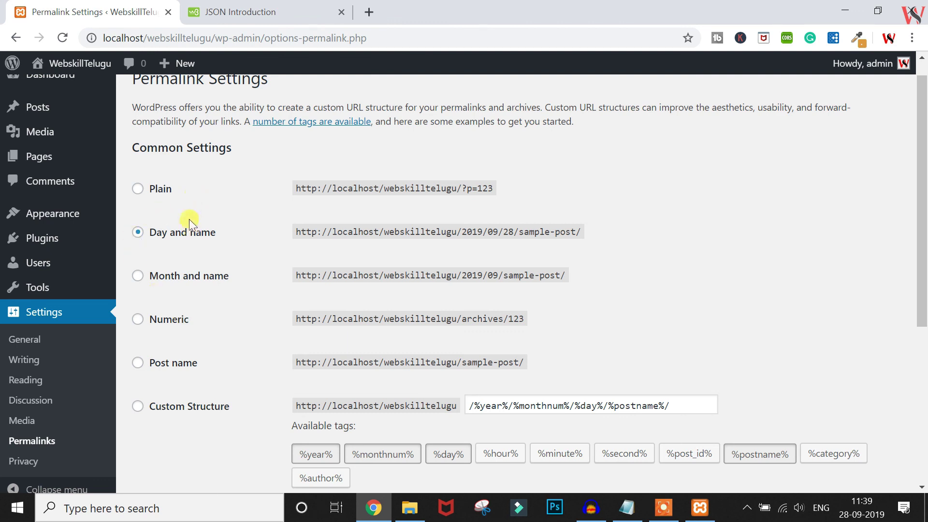
left_click_drag(300, 189, 509, 193)
left_click(660, 300)
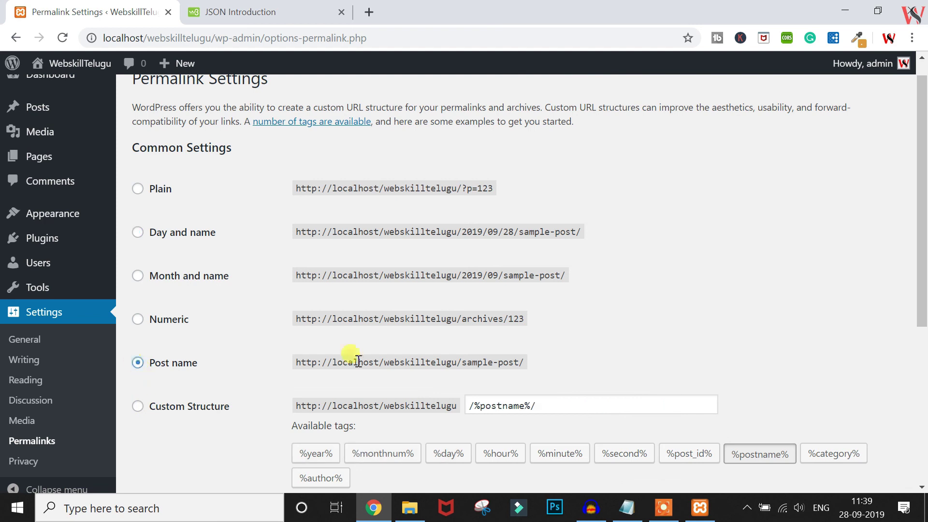
scroll(645, 338, "down", 1)
scroll(645, 338, "up", 2)
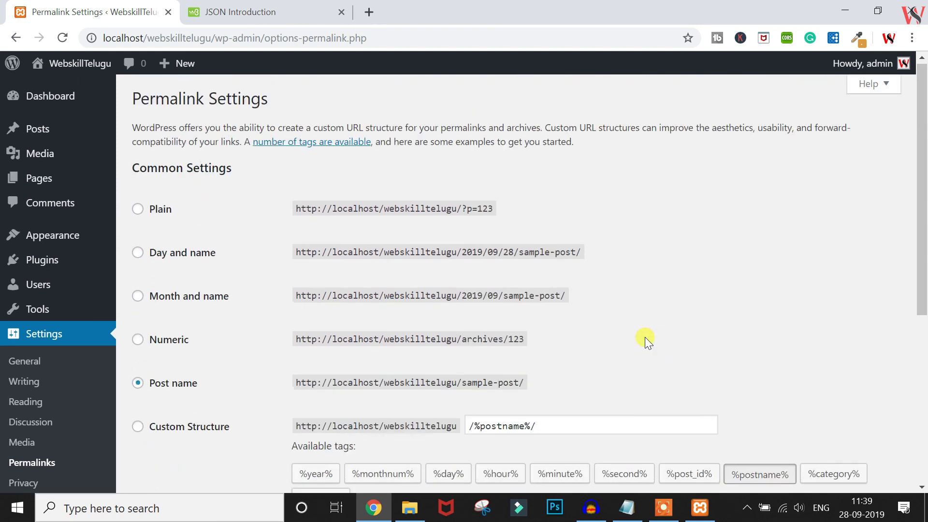
scroll(645, 338, "down", 6)
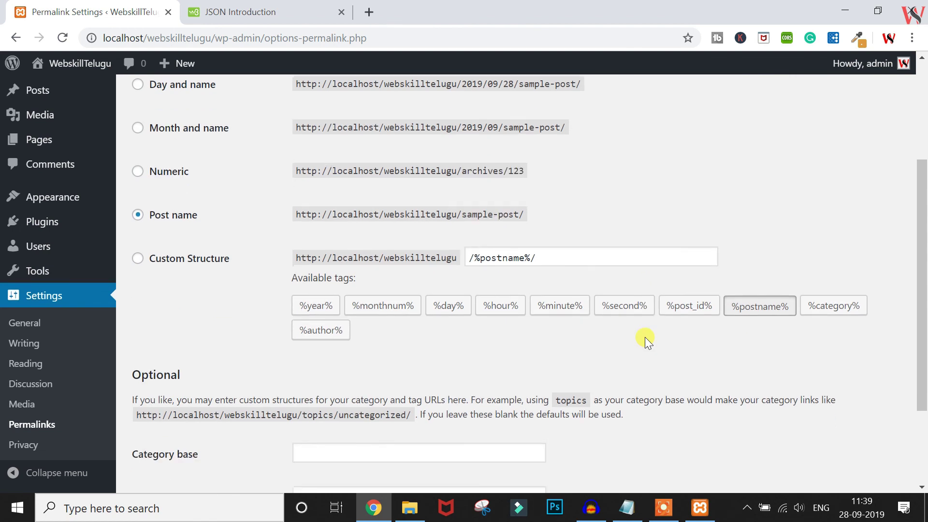
scroll(645, 338, "up", 1)
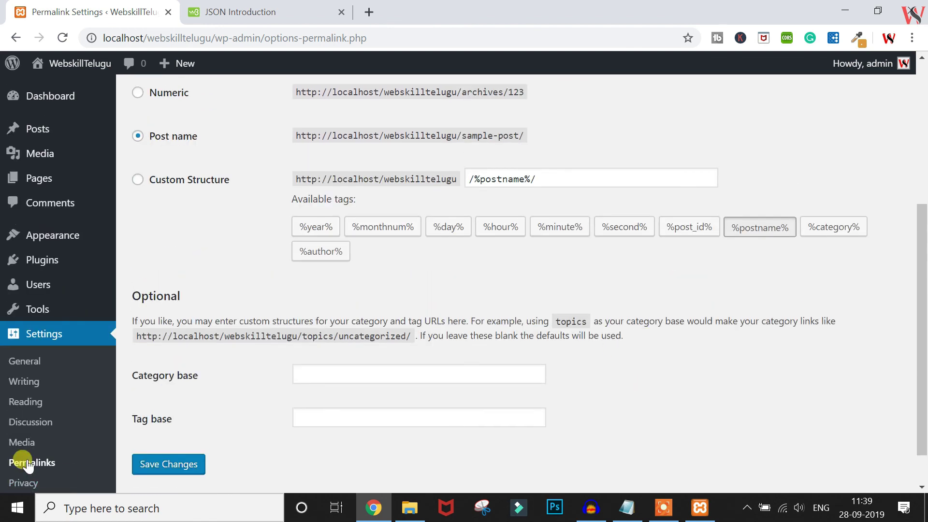
scroll(26, 465, "down", 1)
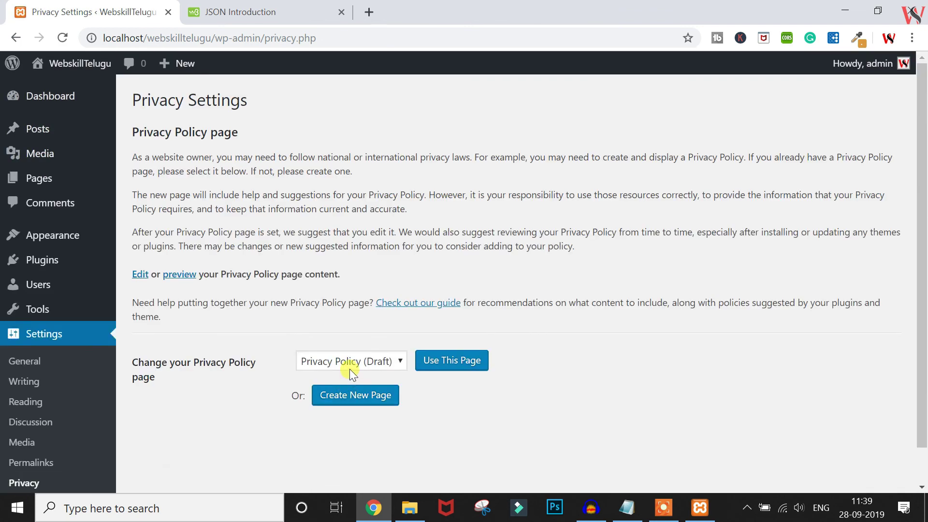
Keep the draft Privacy Policy page as the site's privacy policy page
left_click(349, 370)
left_click(306, 320)
mouse_move(65, 73)
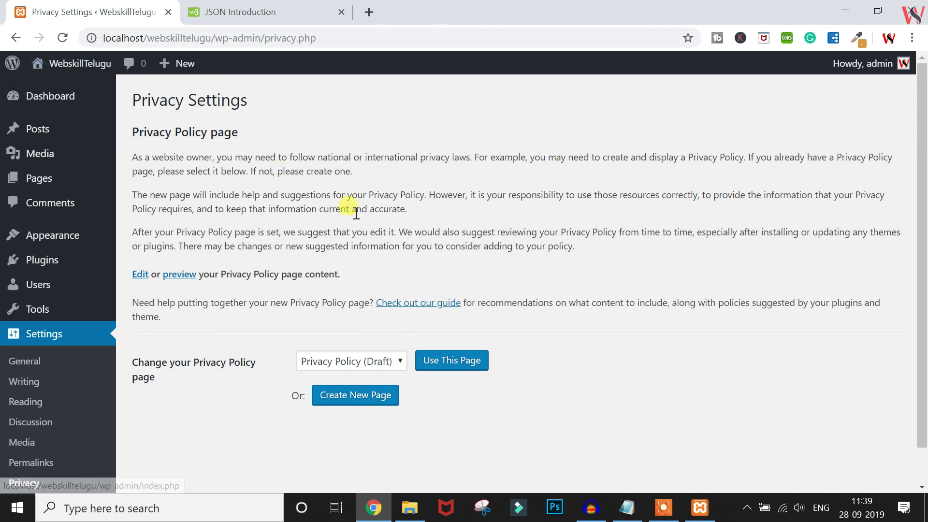